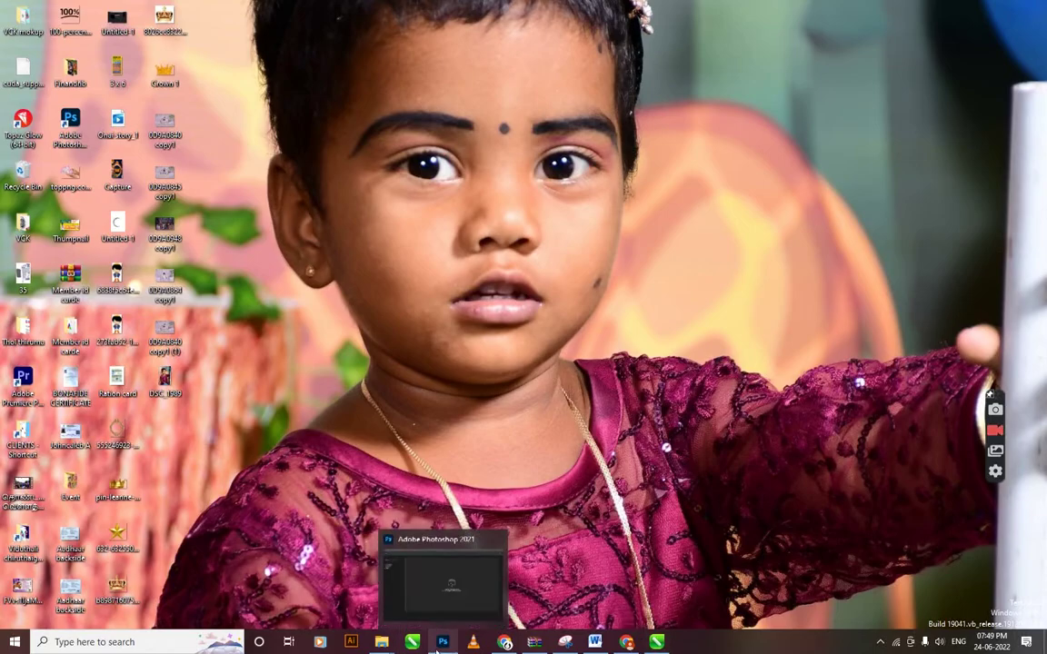
# - Go to the desktop and then switch back to Photoshop
pyautogui.click(445, 644)
pyautogui.press('super+d')
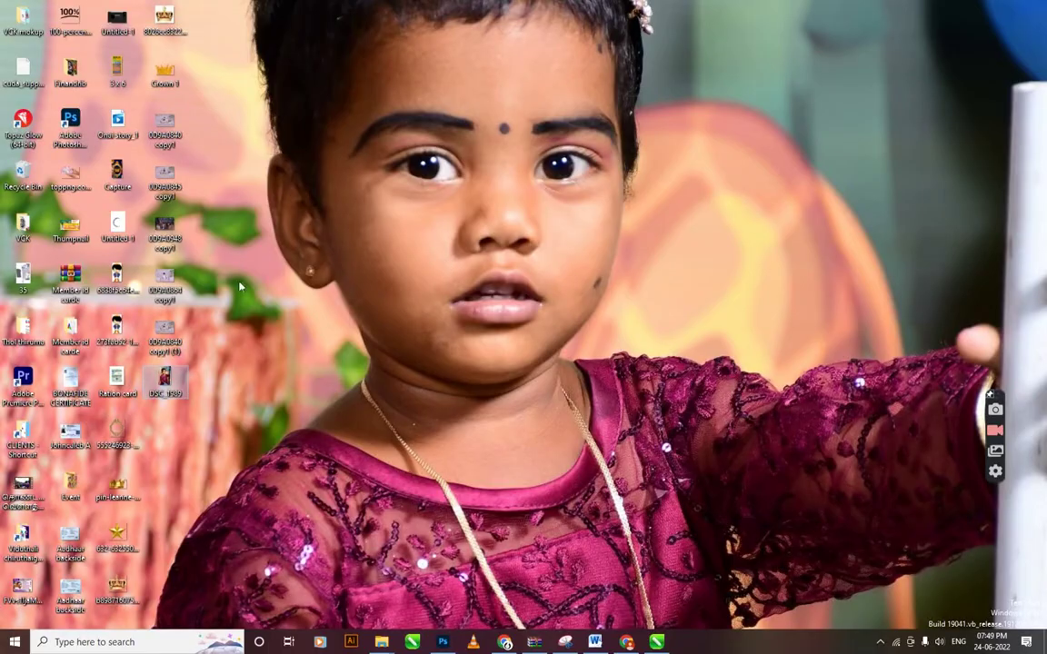
pyautogui.hotkey('alt', 'Tab')
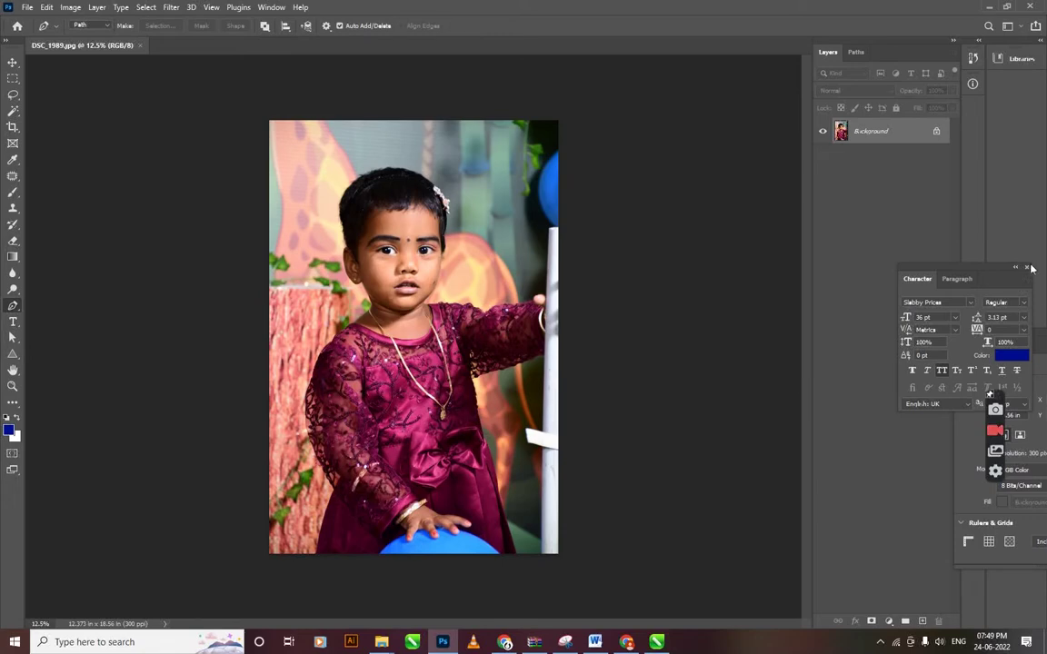
# - Move the Character and Properties panels aside and show DSC_1989.jpg full-screen
pyautogui.moveTo(988, 269); pyautogui.dragTo(916, 229)
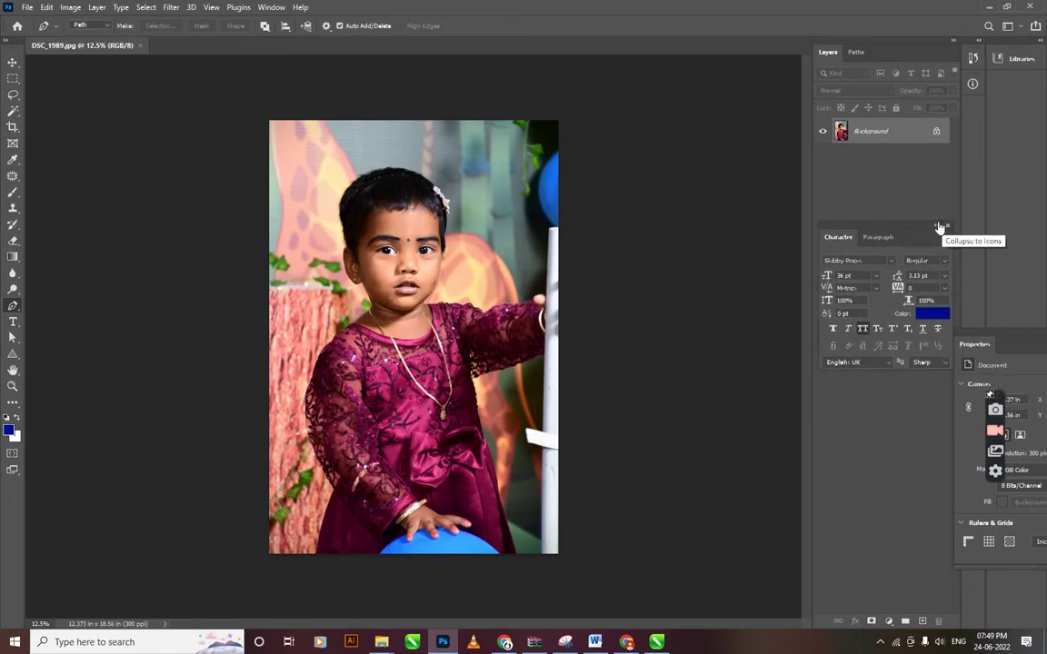
pyautogui.moveTo(1020, 344); pyautogui.dragTo(915, 327)
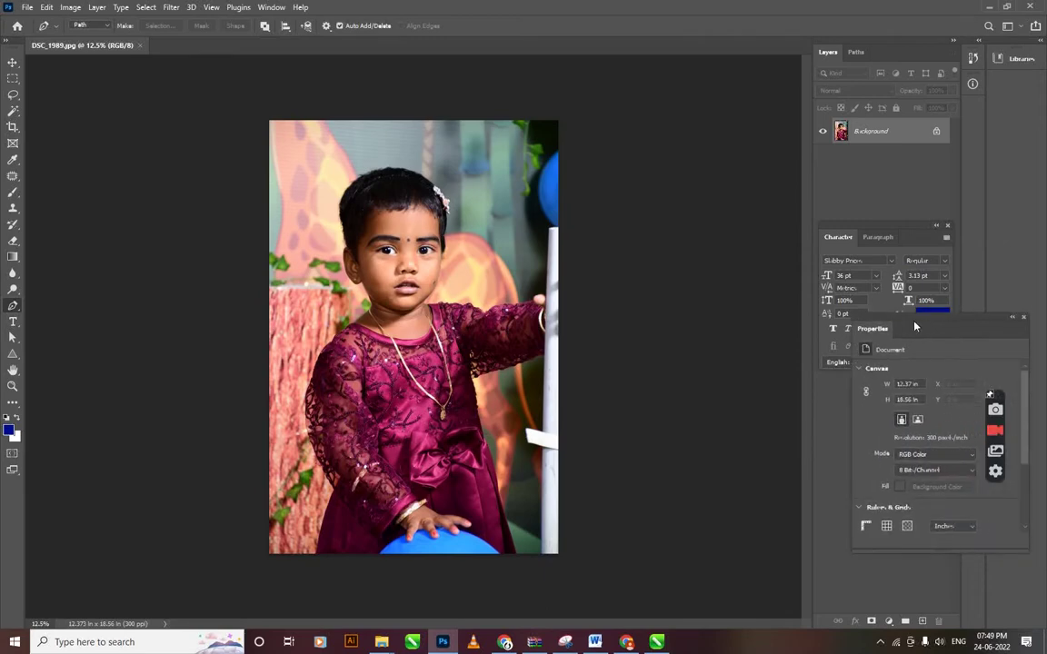
pyautogui.press('f')
pyautogui.press('f')
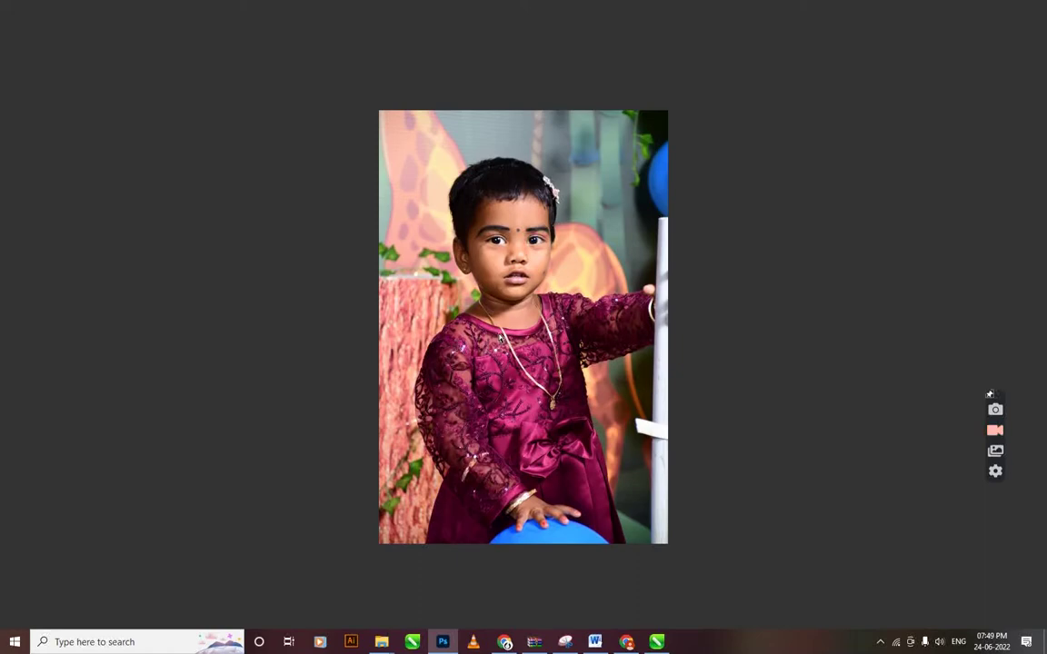
# - Zoom and pan the view in close on the girl's face and chin
pyautogui.scroll(2, 499, 340)
pyautogui.scroll(1, 499, 364)
pyautogui.scroll(2, 499, 409)
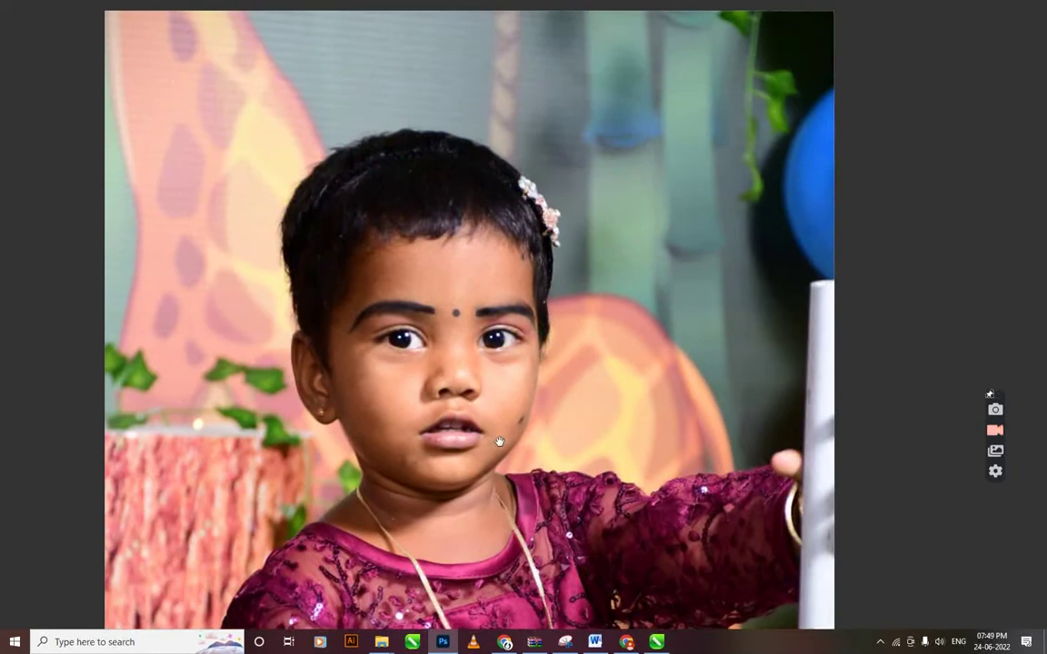
pyautogui.scroll(1, 463, 313)
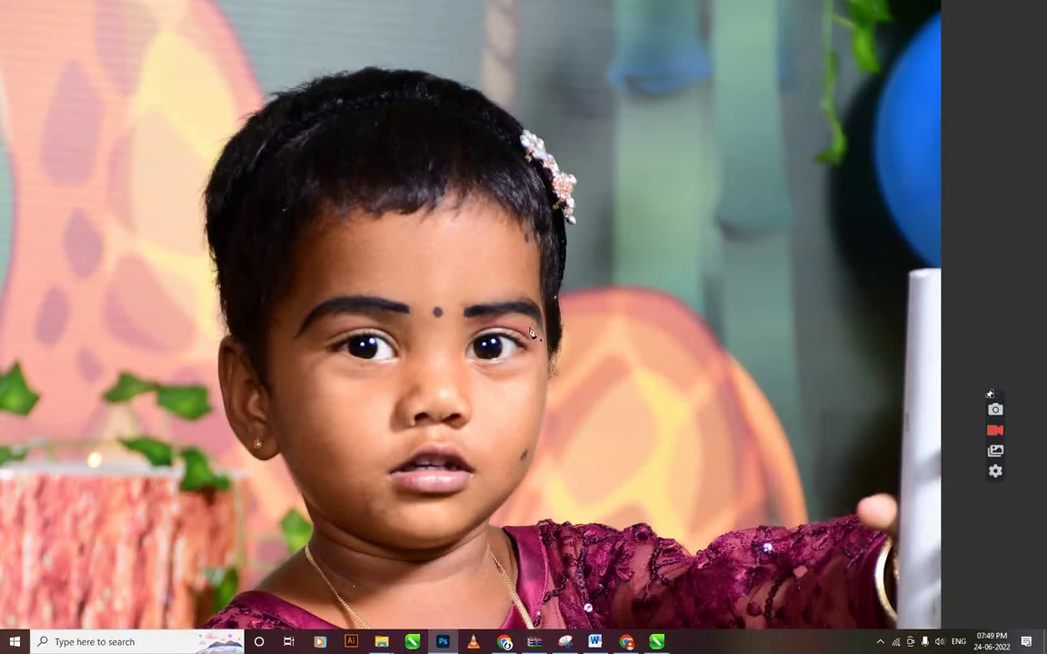
pyautogui.hscroll(-1, 564, 313)
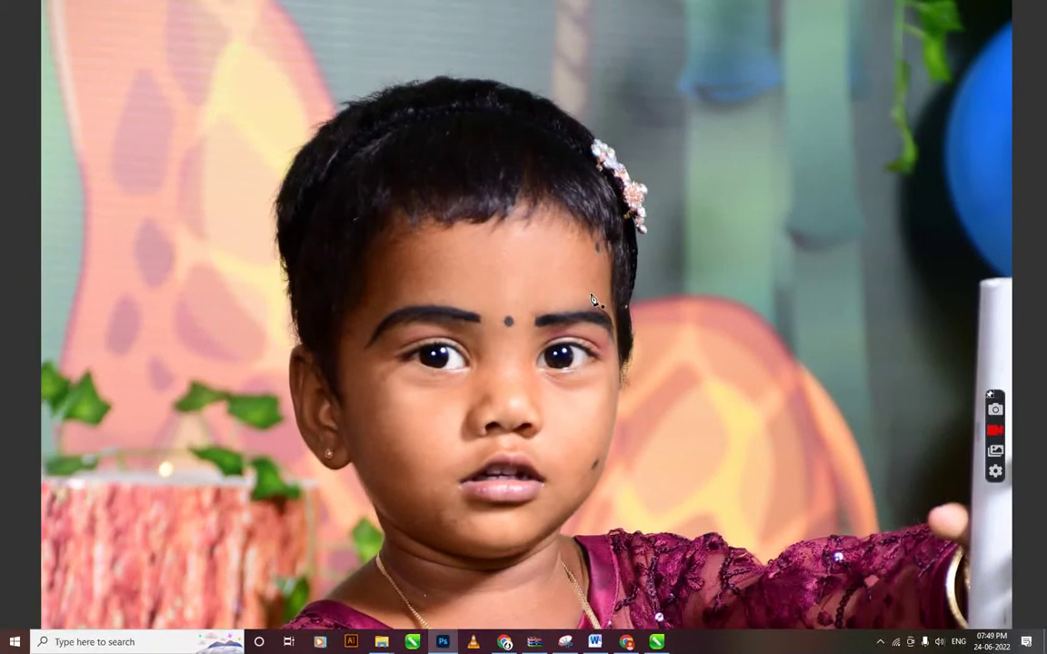
pyautogui.scroll(-1, 518, 286)
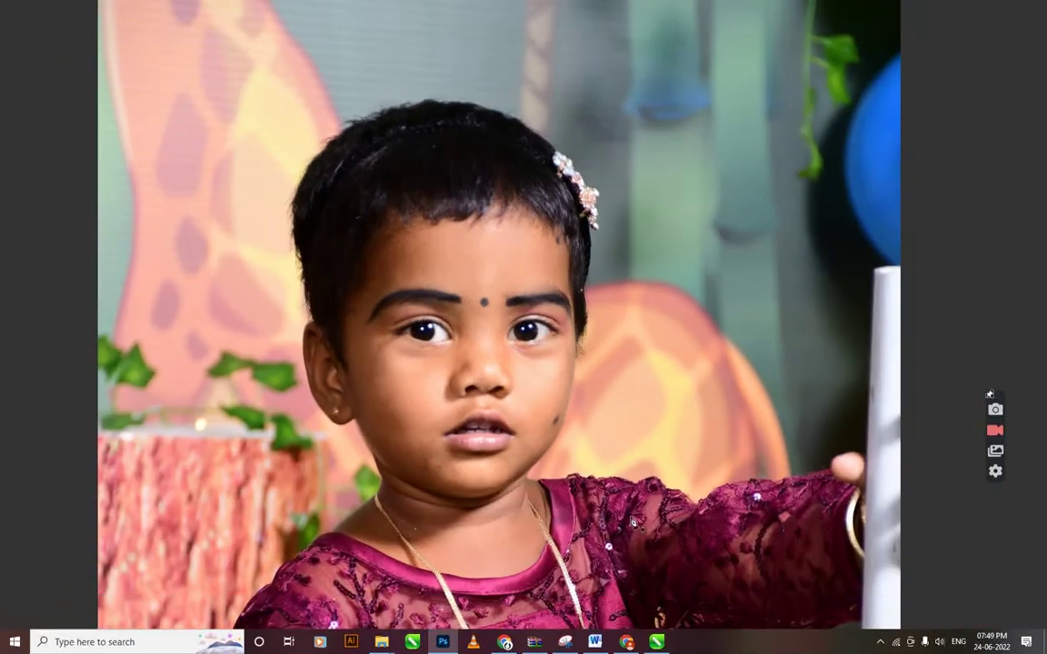
pyautogui.scroll(2, 586, 460)
pyautogui.scroll(-1, 586, 460)
pyautogui.scroll(2, 487, 210)
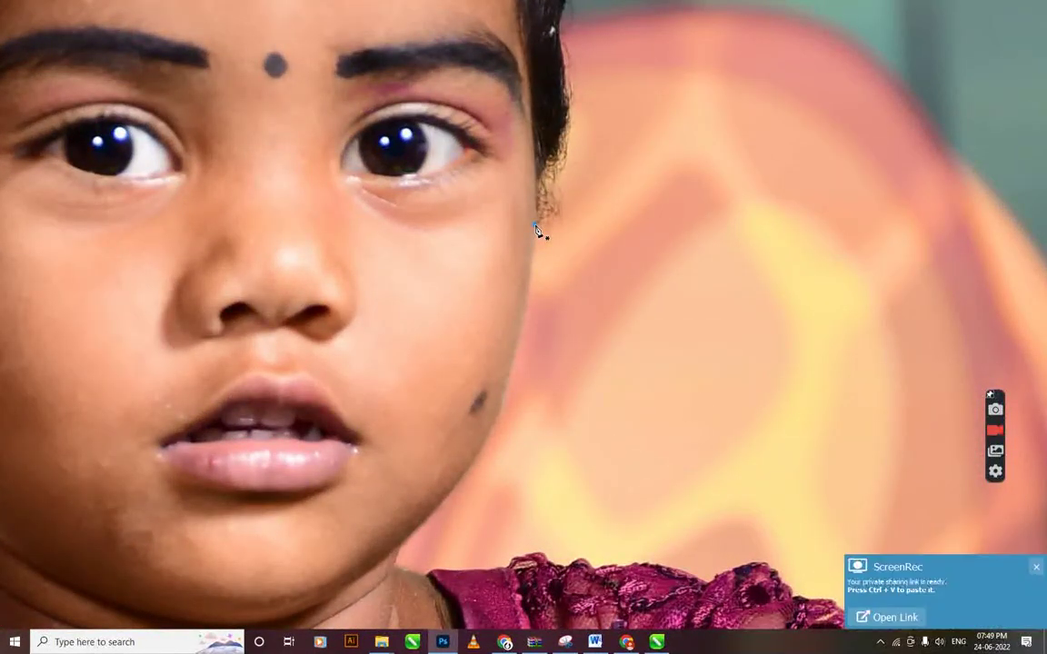
pyautogui.scroll(-1, 463, 441)
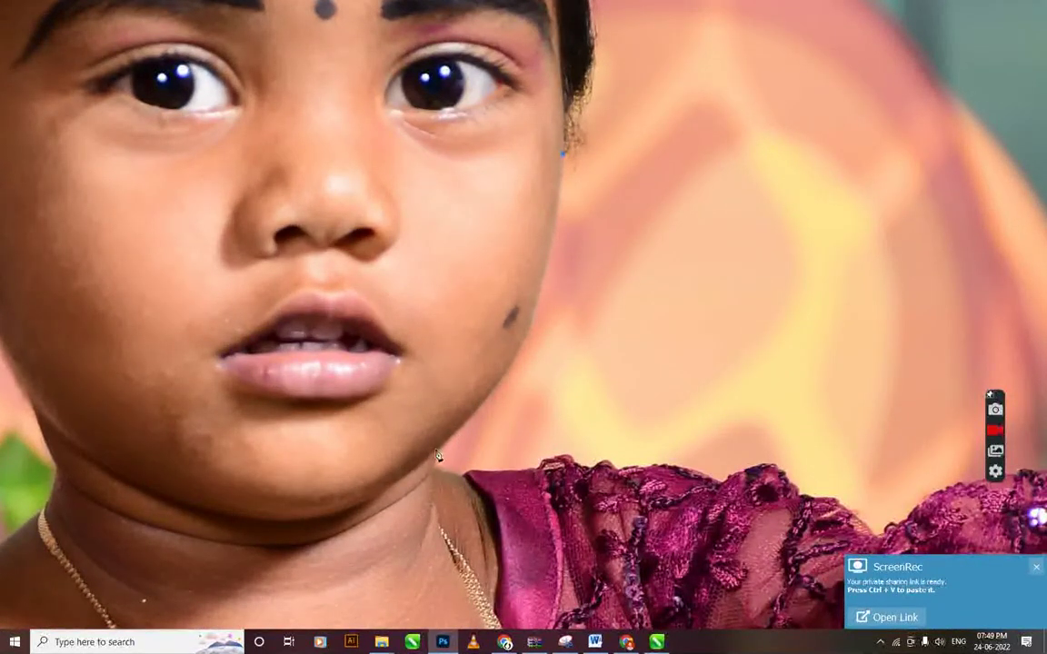
pyautogui.moveTo(440, 452); pyautogui.dragTo(304, 563)
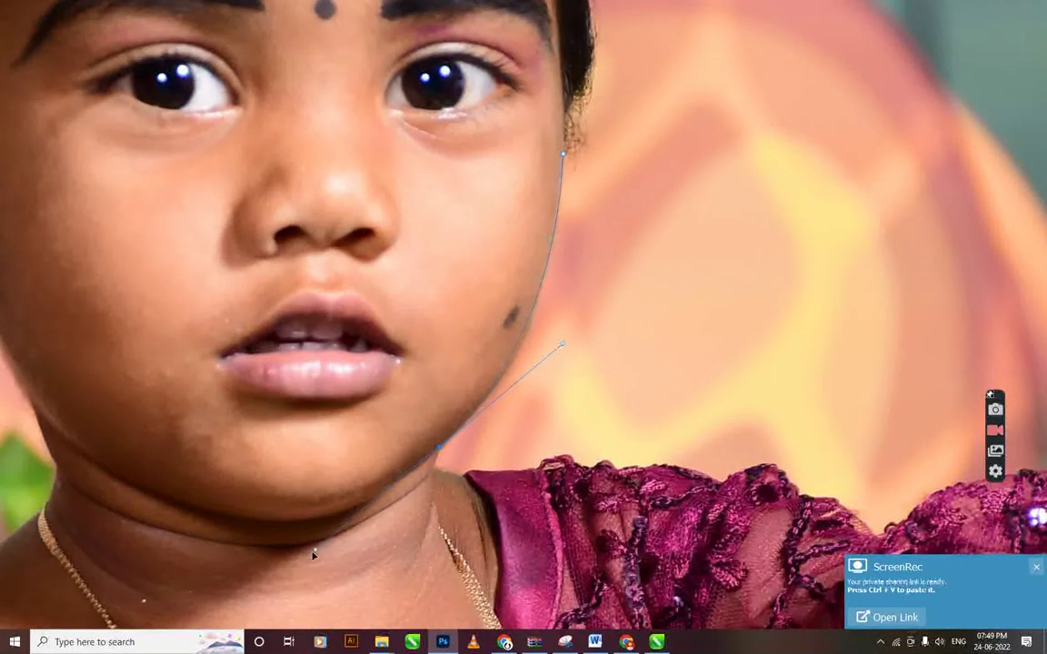
pyautogui.moveTo(304, 564); pyautogui.dragTo(316, 541)
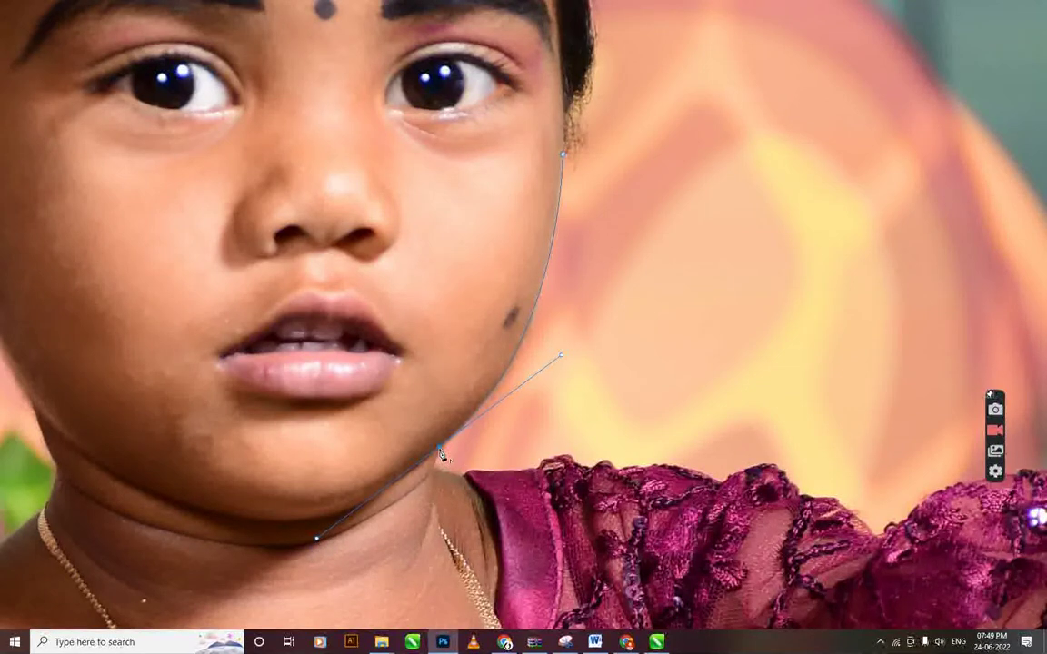
pyautogui.scroll(1, 441, 455)
pyautogui.scroll(1, 442, 454)
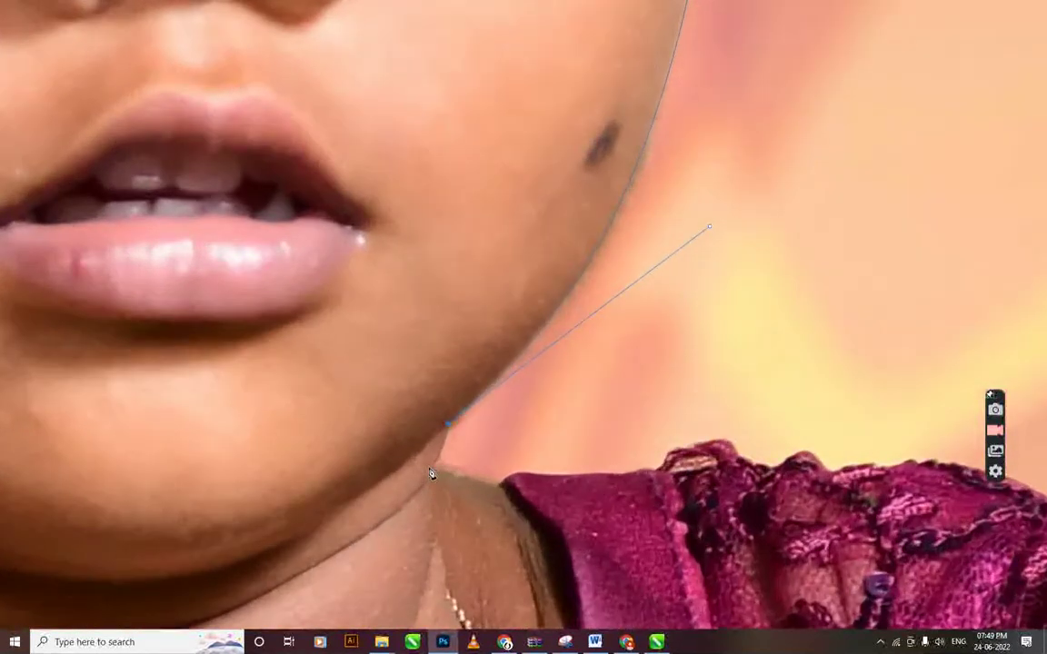
pyautogui.scroll(-1, 459, 418)
pyautogui.scroll(-1, 461, 436)
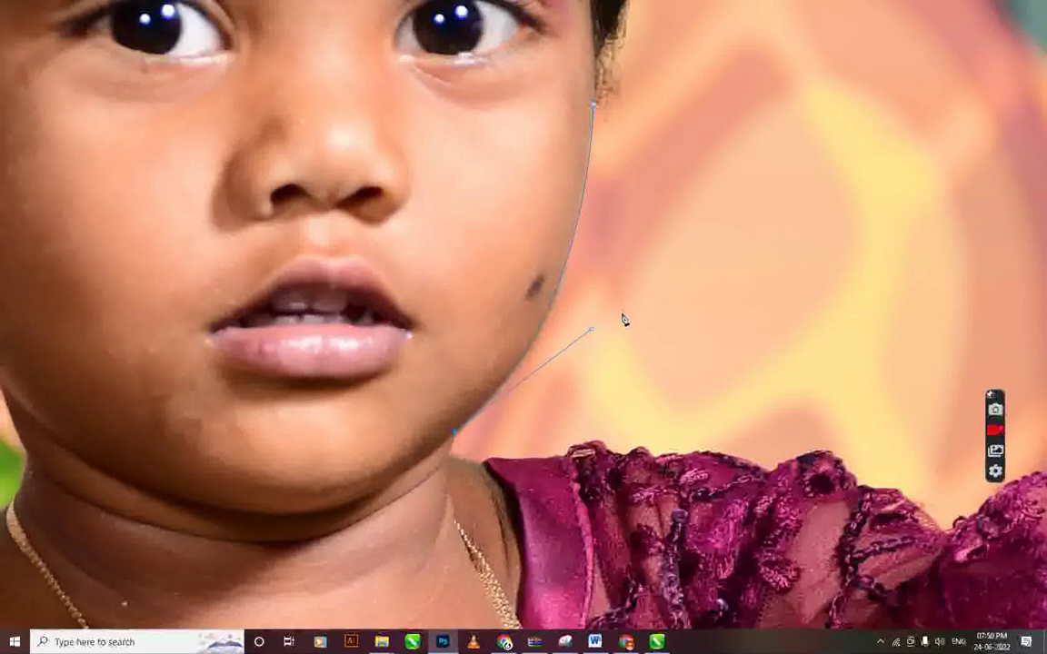
pyautogui.press('Return')
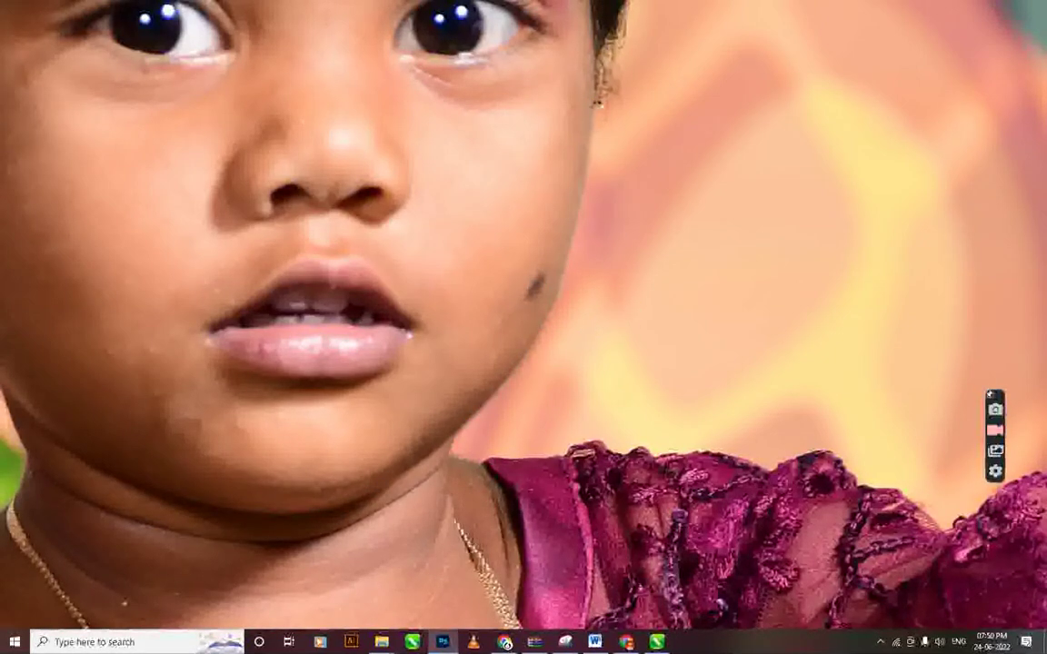
pyautogui.scroll(-1, 566, 264)
pyautogui.scroll(1, 567, 264)
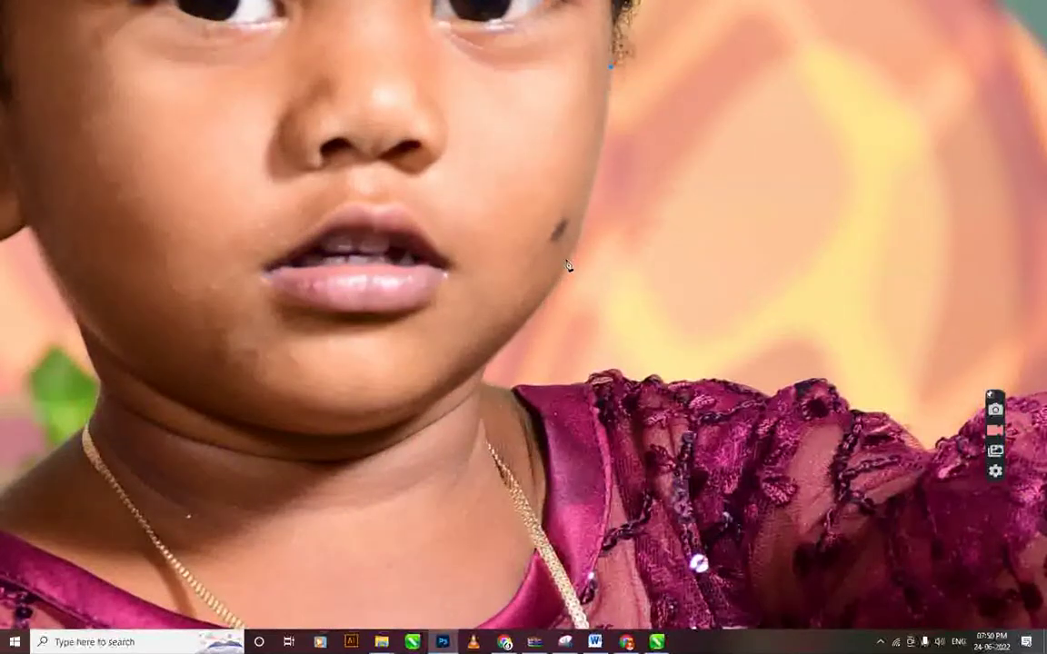
# - Start a pen path with anchors on the cheek near the hairline
pyautogui.scroll(1, 577, 255)
pyautogui.scroll(-1, 615, 124)
pyautogui.scroll(1, 598, 84)
pyautogui.click(598, 84)
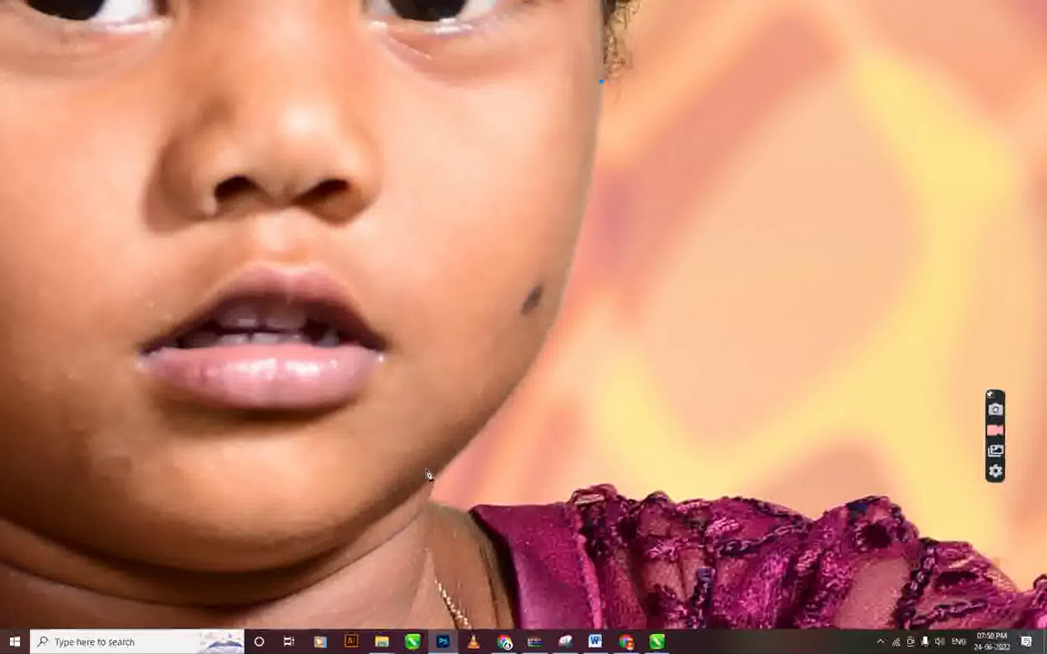
pyautogui.scroll(-1, 544, 402)
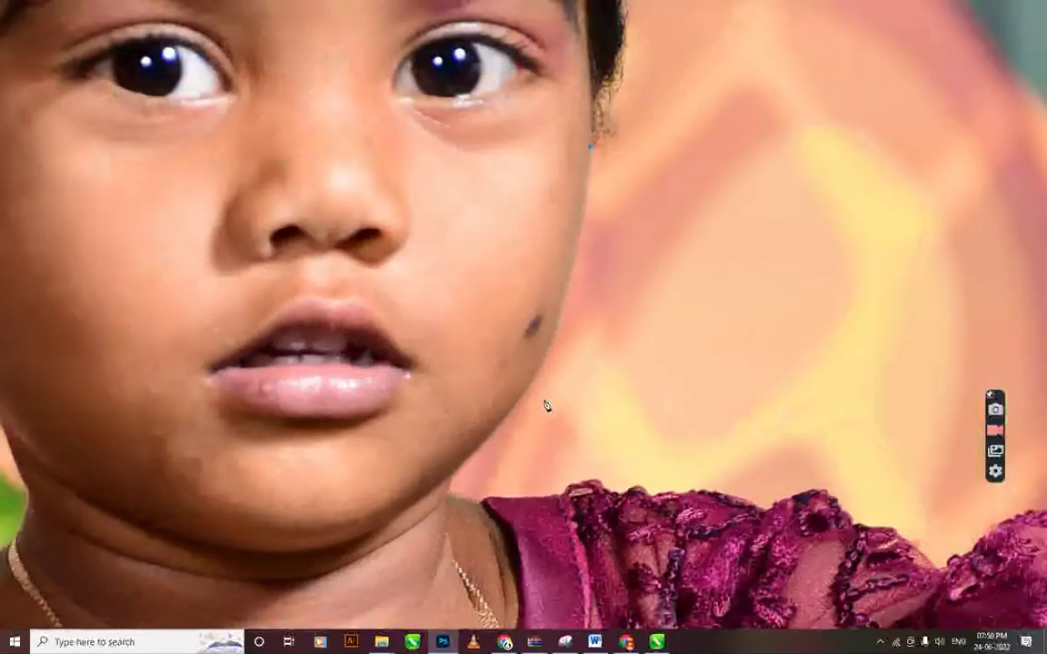
pyautogui.scroll(1, 558, 349)
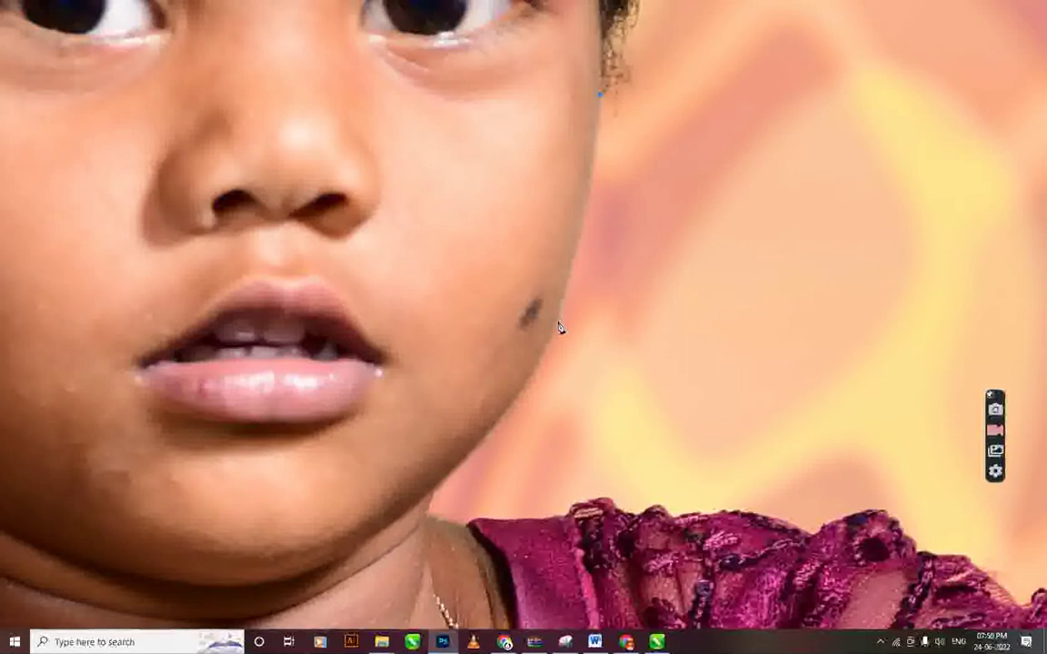
pyautogui.click(605, 102)
# - Curve the path down the cheek and jawline, redrawing a misplaced anchor
pyautogui.moveTo(553, 334); pyautogui.dragTo(528, 373)
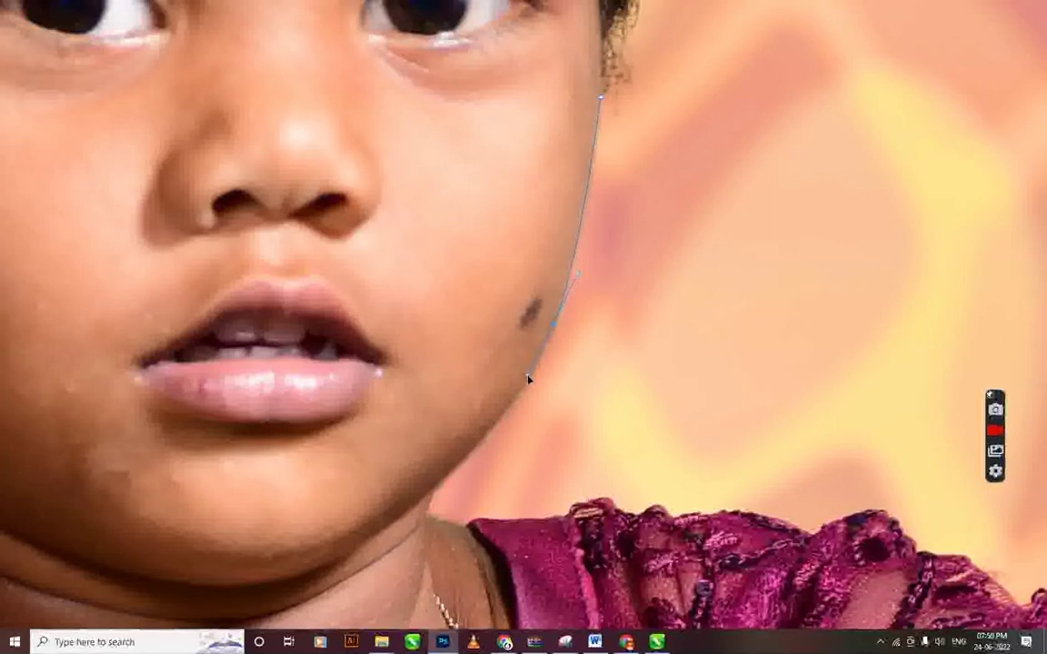
pyautogui.moveTo(433, 492); pyautogui.dragTo(460, 482)
pyautogui.hotkey('ctrl', 'z')
pyautogui.hotkey('ctrl', 'z')
pyautogui.hotkey('ctrl', 'z')
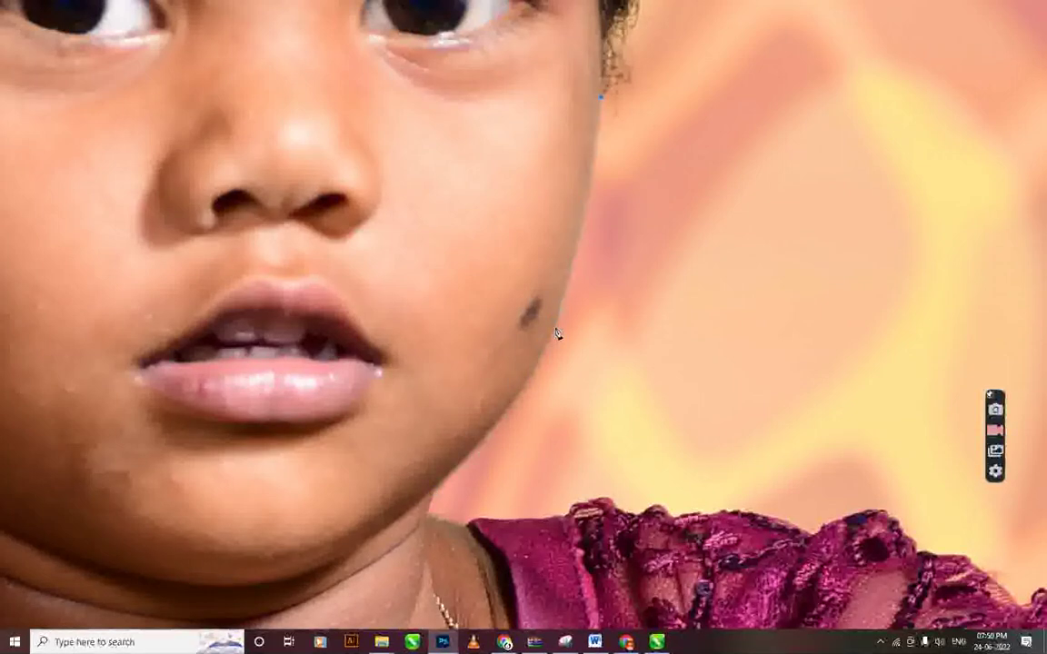
pyautogui.moveTo(556, 328); pyautogui.dragTo(525, 400)
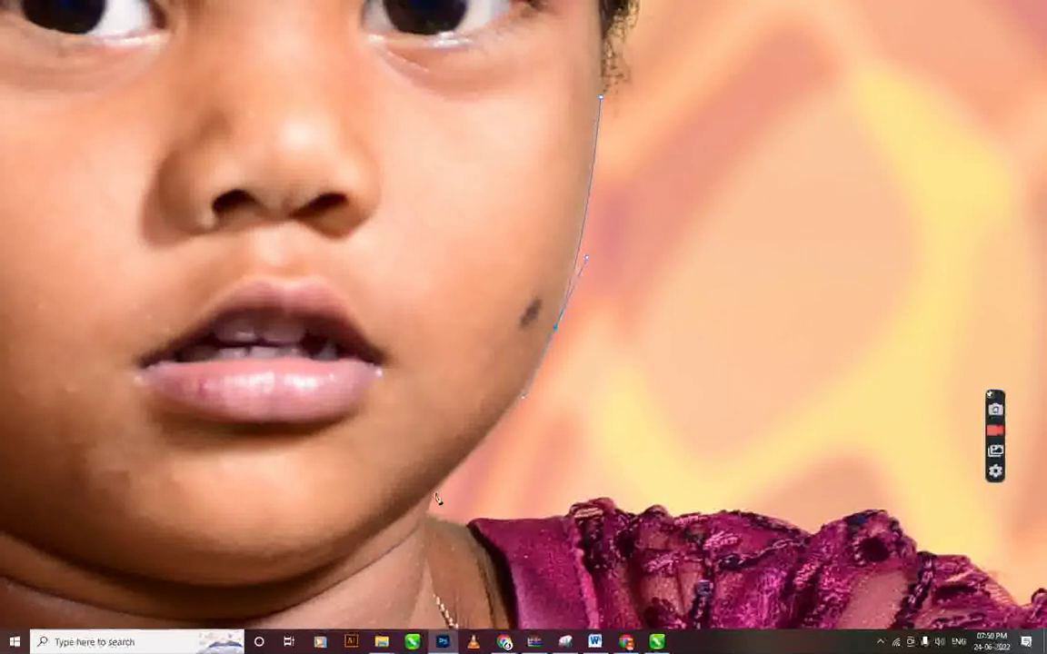
pyautogui.scroll(-3, 433, 493)
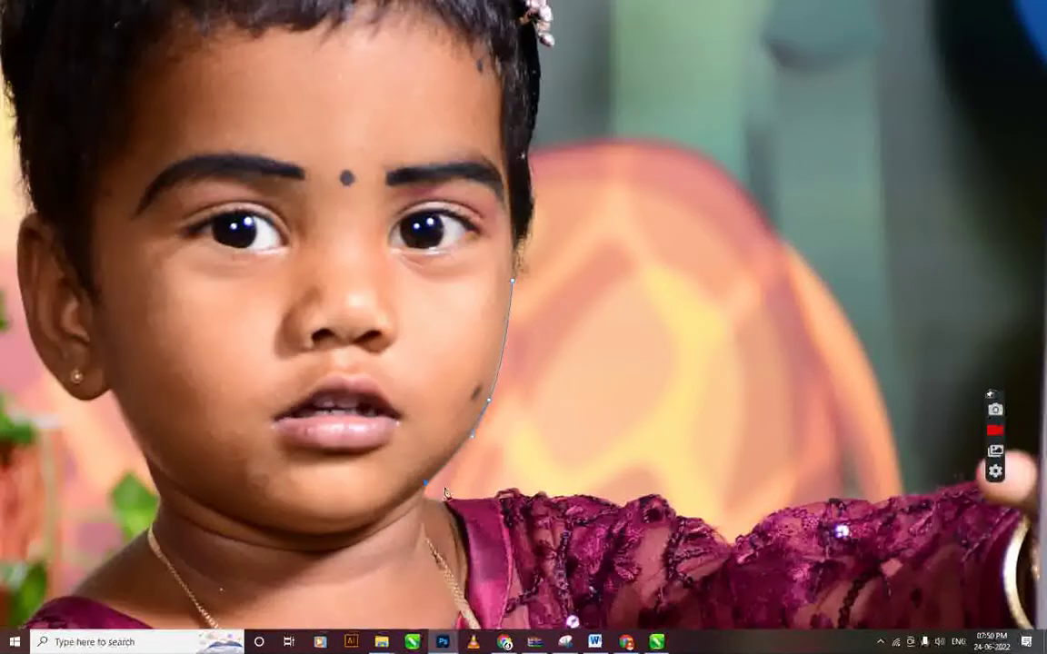
# - Extend the path down the chin to where it meets the neck
pyautogui.scroll(2, 496, 431)
pyautogui.scroll(-1, 496, 432)
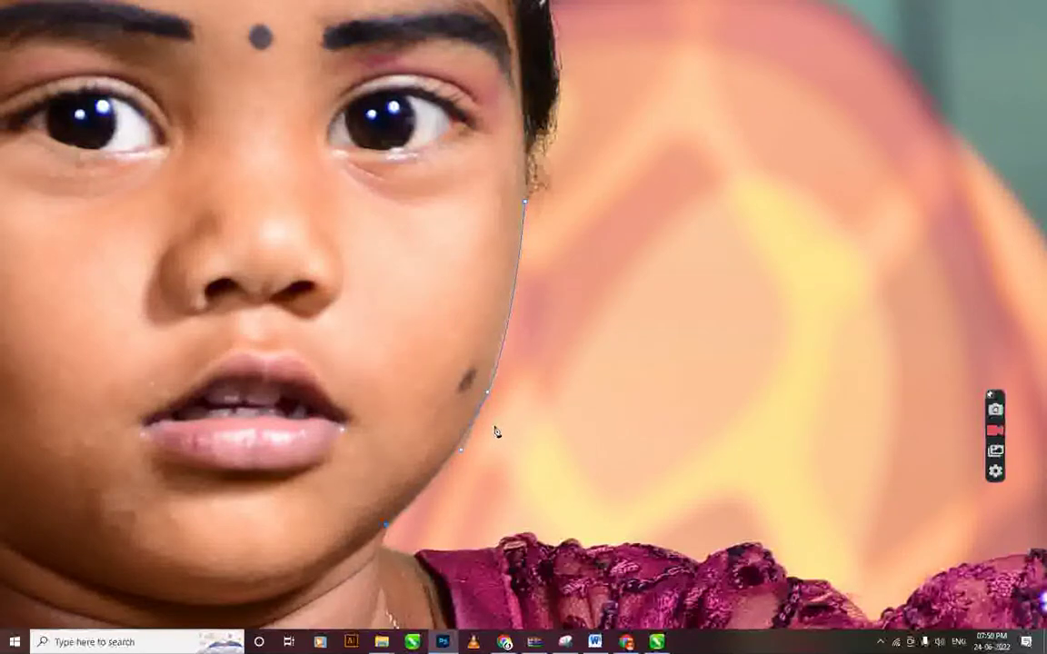
pyautogui.scroll(2, 389, 436)
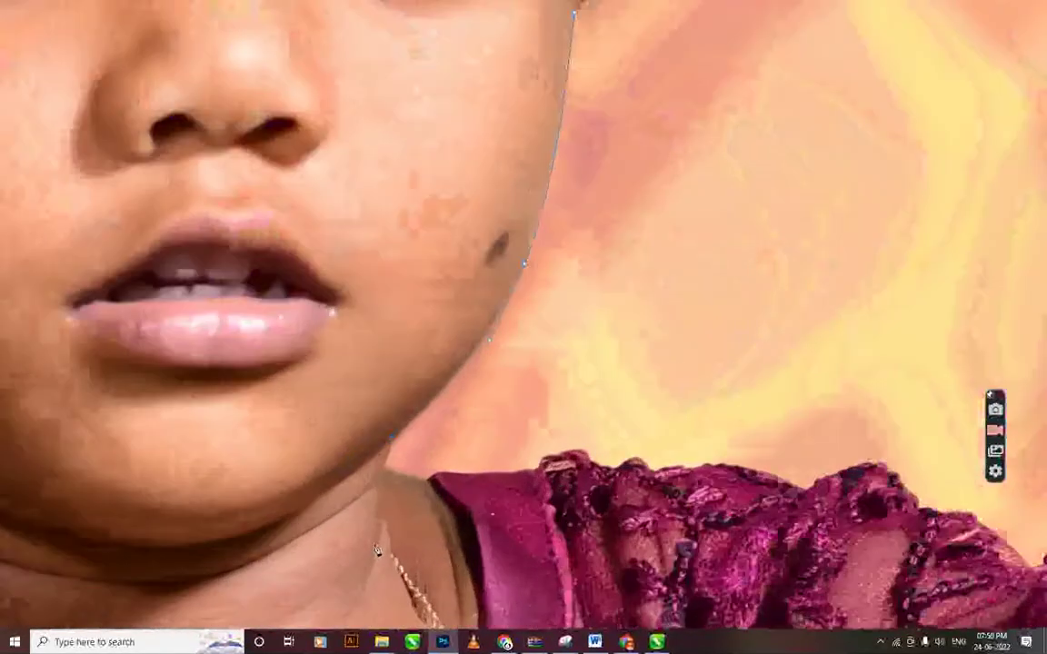
pyautogui.scroll(1, 395, 466)
pyautogui.scroll(2, 393, 443)
pyautogui.scroll(1, 390, 439)
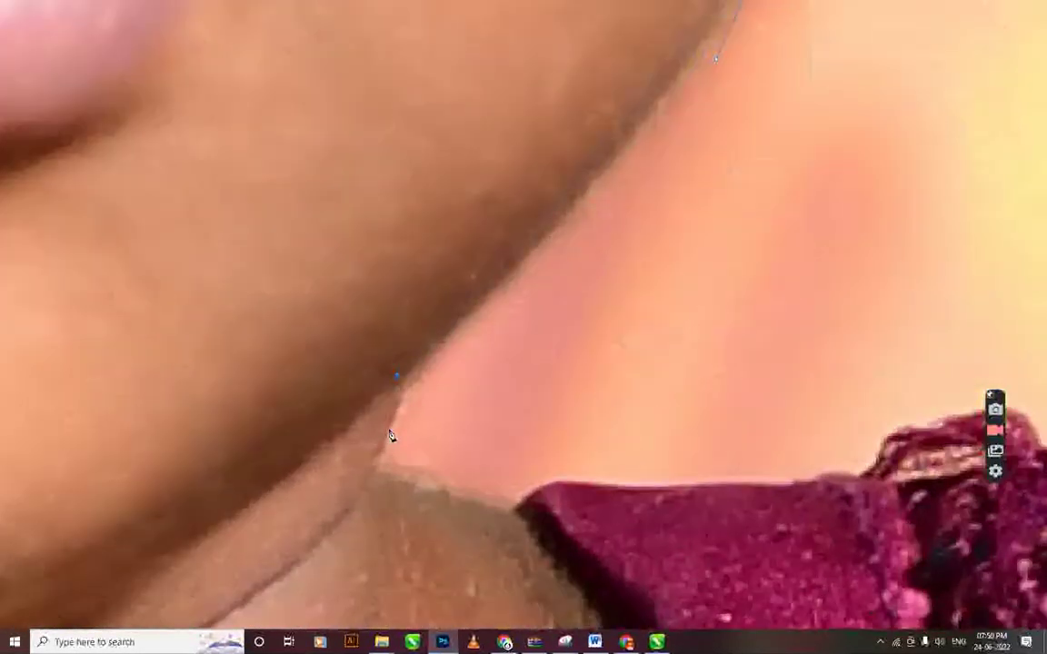
pyautogui.click(386, 428)
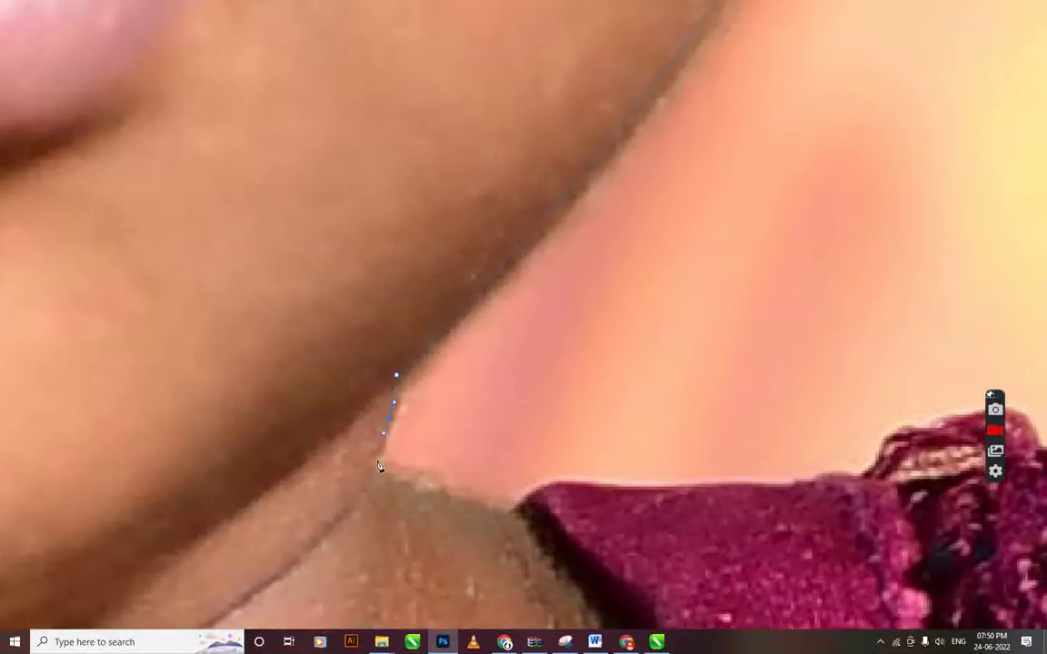
pyautogui.click(468, 490)
pyautogui.click(515, 516)
# - Place a curved anchor on the burgundy collar edge, undoing misplaced attempts
pyautogui.scroll(1, 523, 504)
pyautogui.scroll(1, 511, 486)
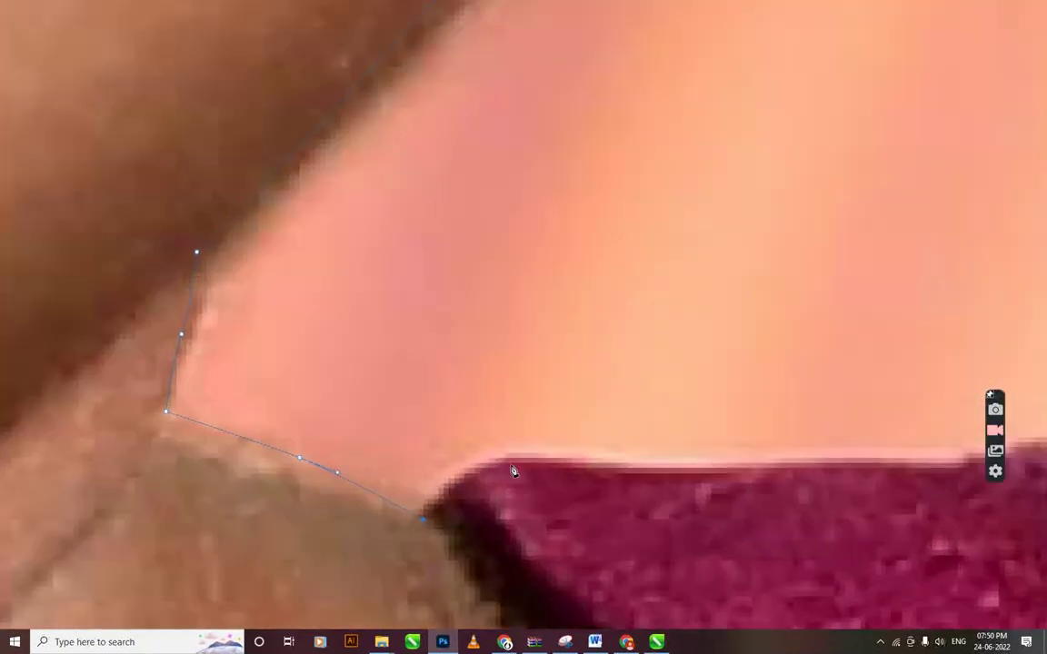
pyautogui.moveTo(547, 465); pyautogui.dragTo(556, 464)
pyautogui.hotkey('ctrl', 'z')
pyautogui.moveTo(496, 468); pyautogui.dragTo(534, 466)
pyautogui.scroll(-1, 257, 487)
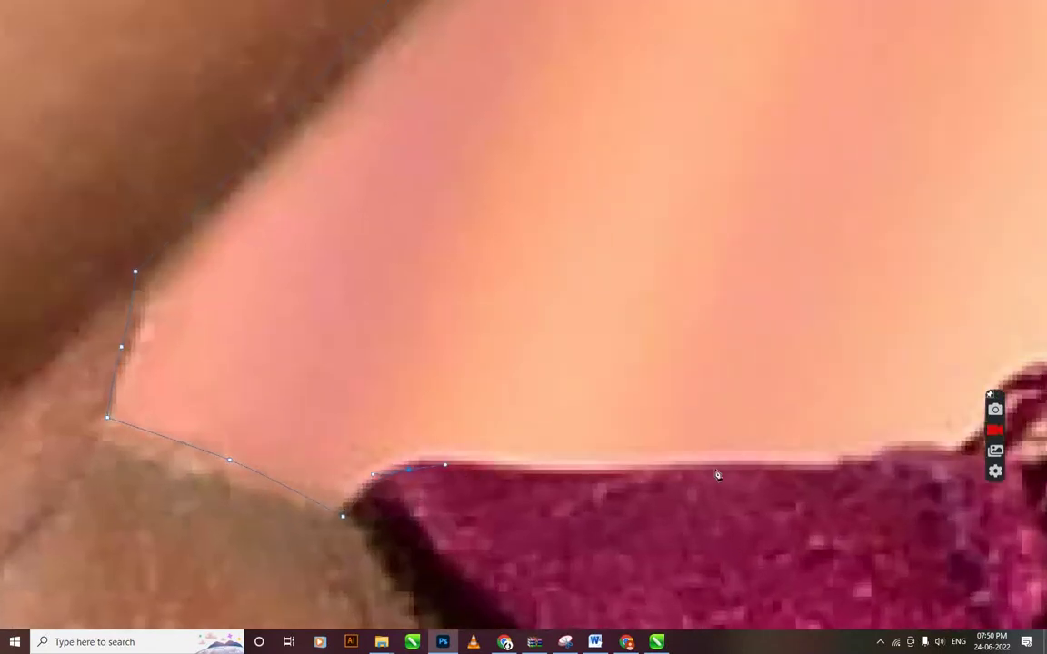
pyautogui.hotkey('ctrl', 'z')
pyautogui.moveTo(427, 470); pyautogui.dragTo(454, 469)
# - Curve the path along the dress's top edge and up the ruffle's left side
pyautogui.hscroll(5, 490, 469)
pyautogui.moveTo(598, 494); pyautogui.dragTo(694, 471)
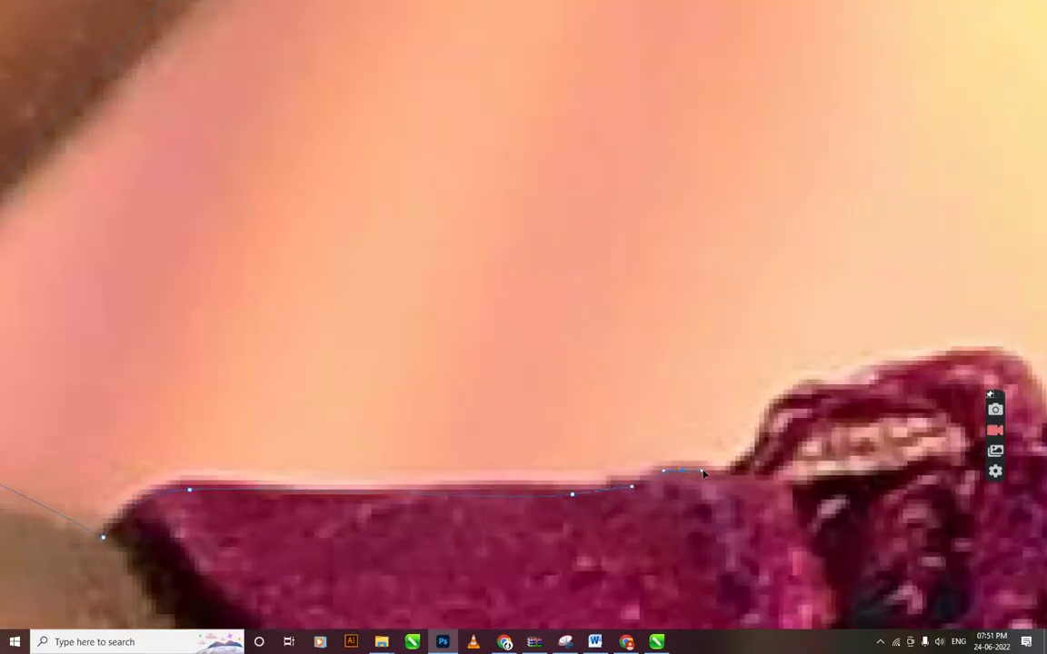
pyautogui.scroll(3, 391, 500)
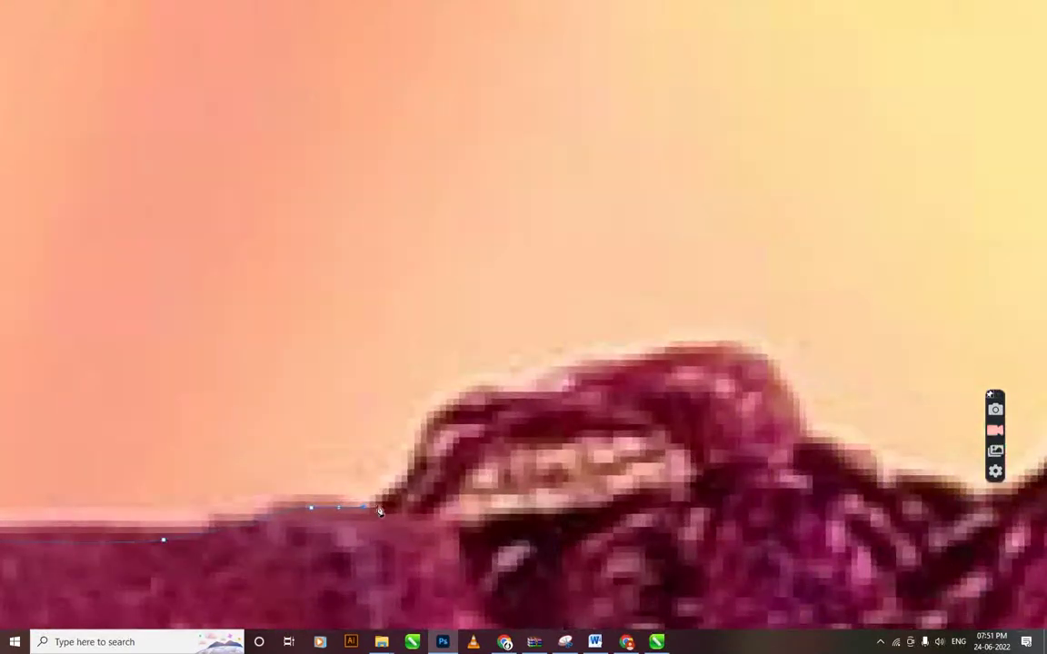
pyautogui.moveTo(391, 500); pyautogui.dragTo(410, 475)
pyautogui.scroll(1, 469, 409)
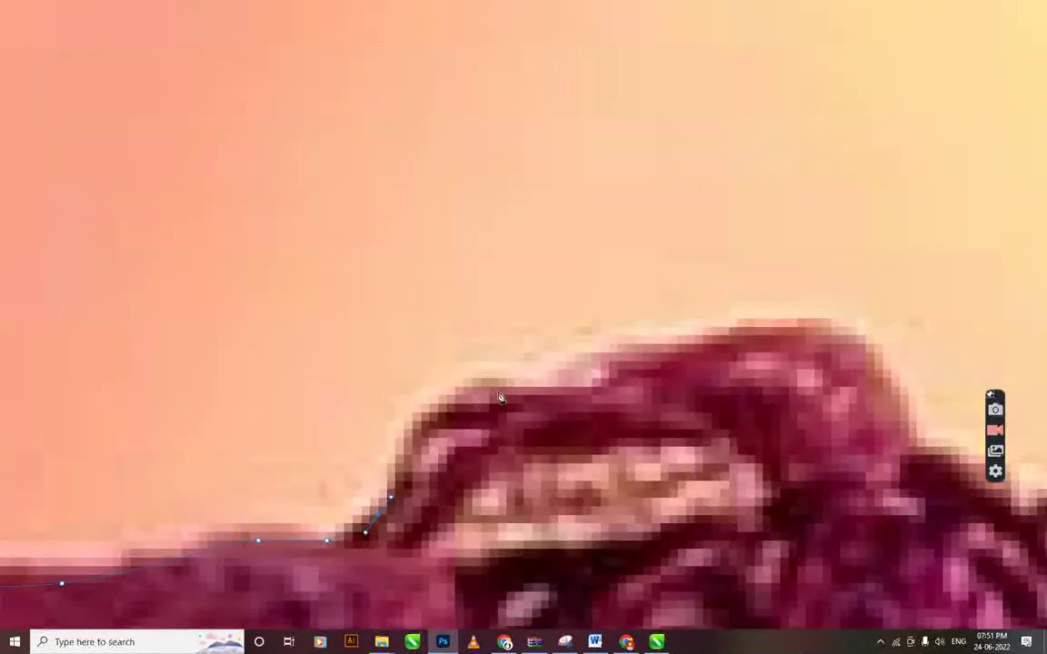
pyautogui.moveTo(609, 386); pyautogui.dragTo(803, 422)
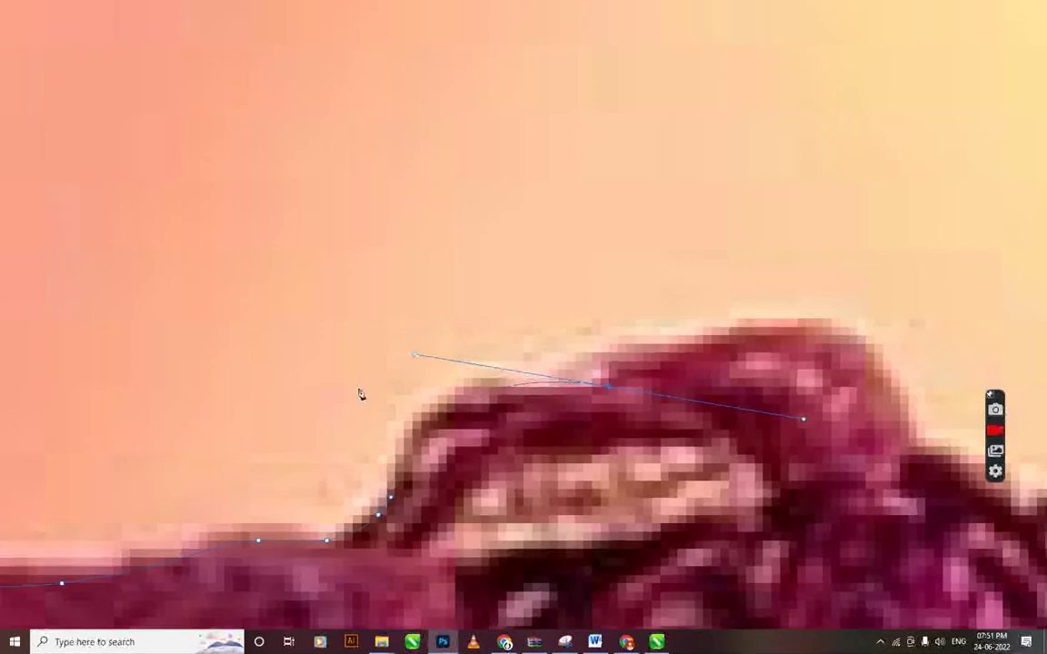
pyautogui.scroll(-1, 357, 393)
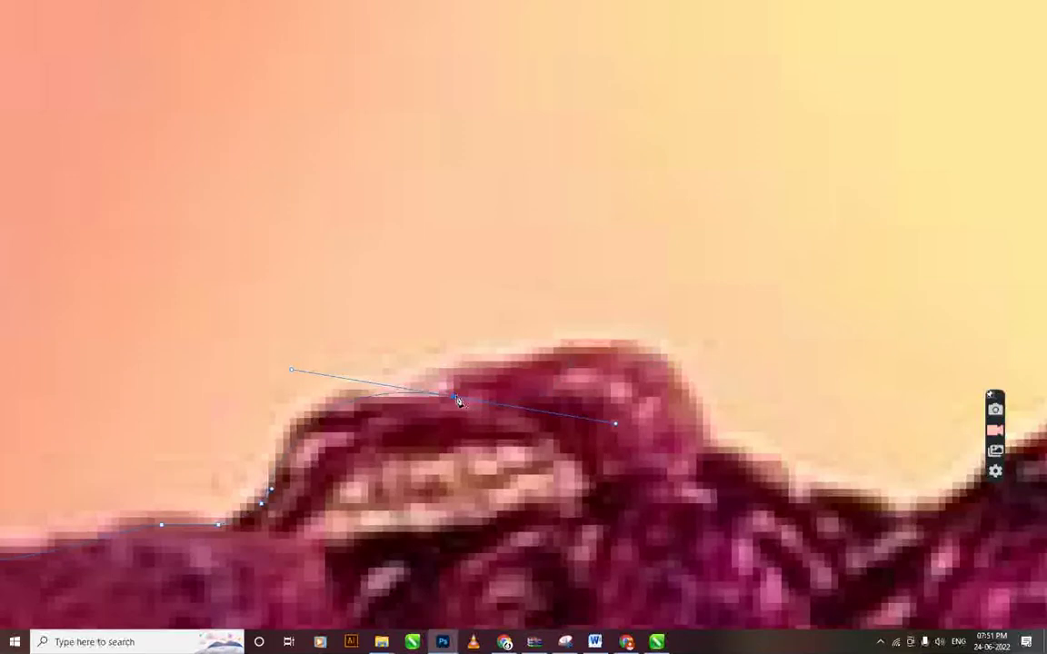
pyautogui.hotkey('ctrl', 'z')
pyautogui.scroll(1, 282, 471)
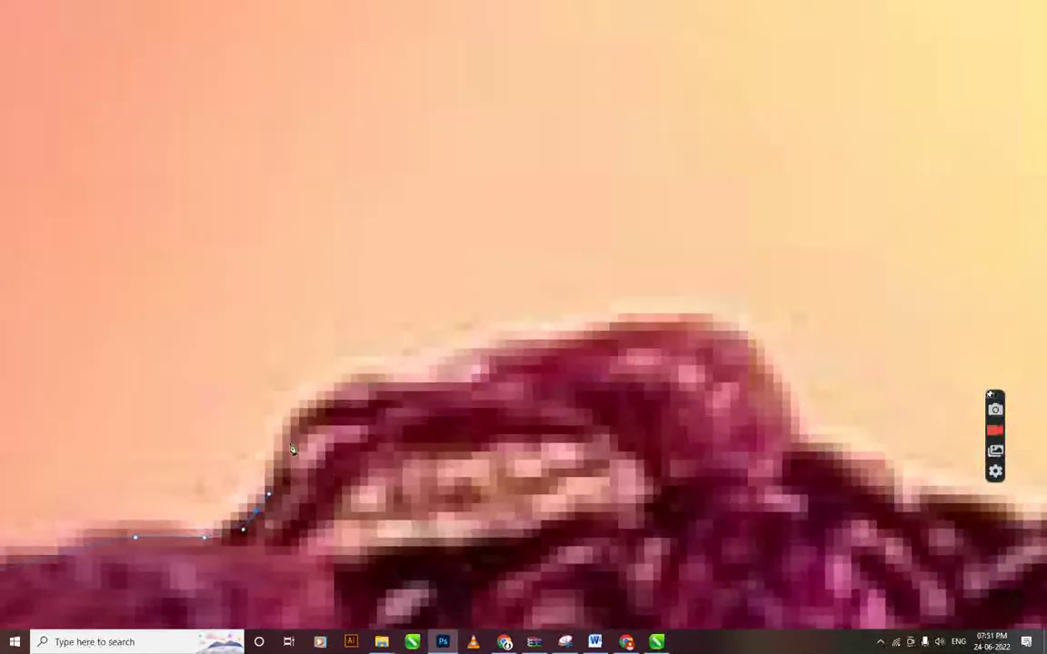
pyautogui.moveTo(323, 400); pyautogui.dragTo(380, 373)
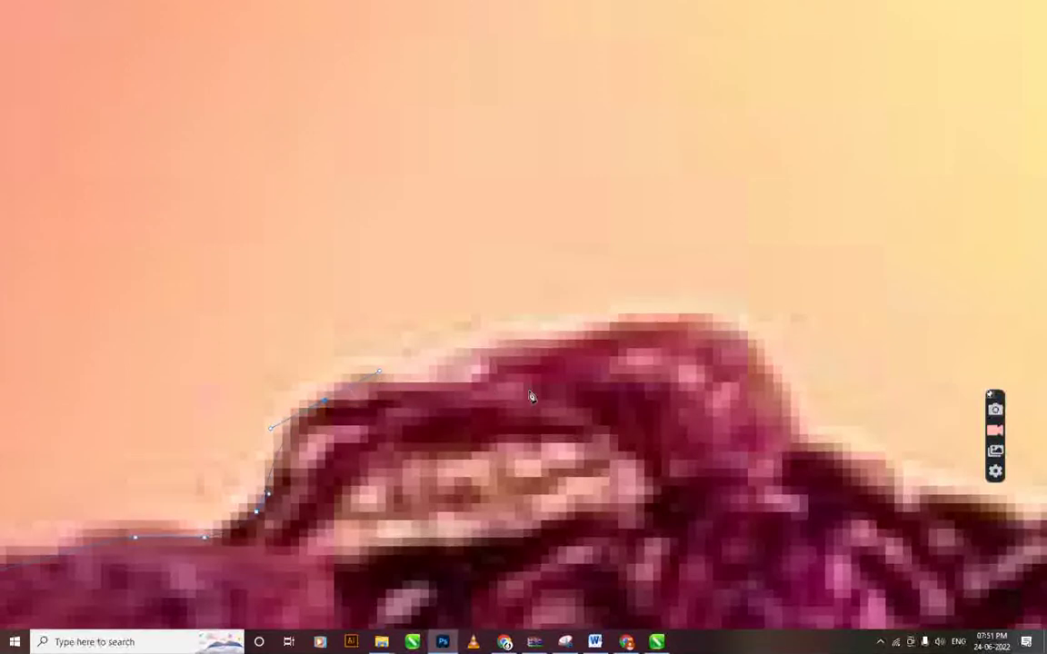
# - Add anchors along the top edge of the ruffle
pyautogui.hotkey('ctrl', '-')
pyautogui.click(540, 362)
pyautogui.click(616, 401)
pyautogui.hotkey('ctrl', '-')
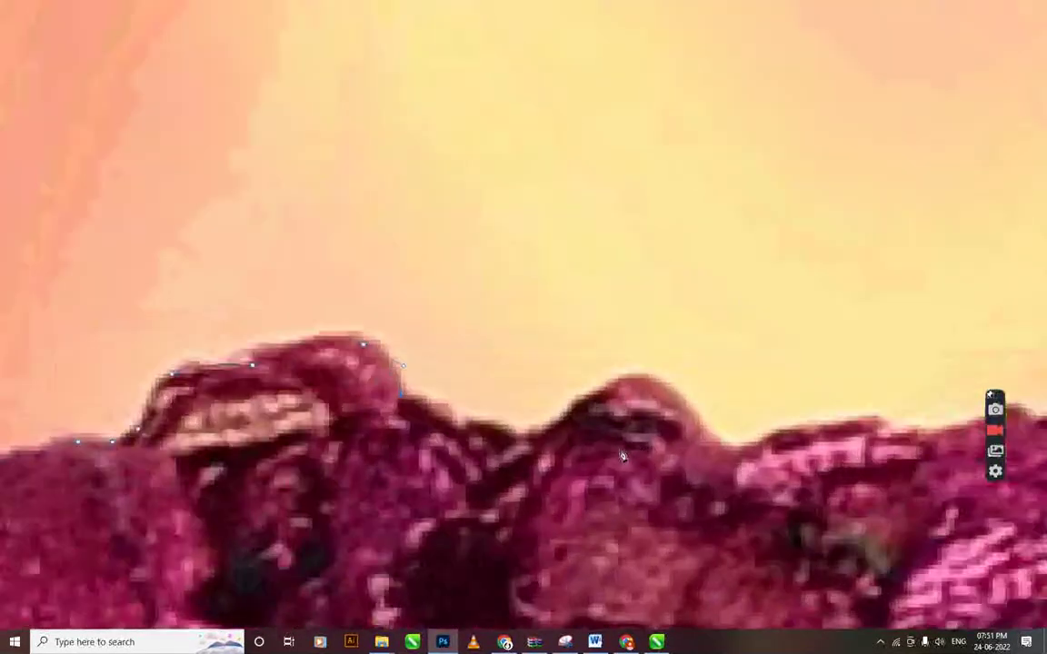
pyautogui.hotkey('ctrl', '+')
pyautogui.click(246, 354)
pyautogui.click(346, 389)
# - Follow the fabric edge into the dip and onto the next ruffle's peak
pyautogui.click(363, 425)
pyautogui.click(446, 426)
pyautogui.click(499, 444)
pyautogui.click(546, 452)
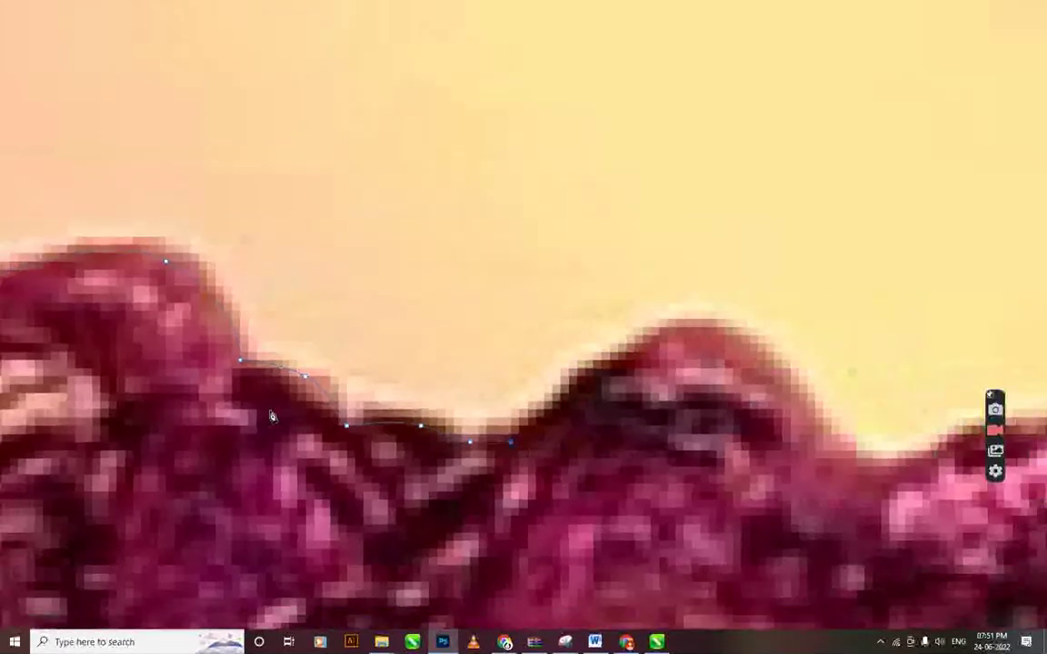
pyautogui.hscroll(3, 546, 452)
pyautogui.moveTo(515, 349); pyautogui.dragTo(537, 347)
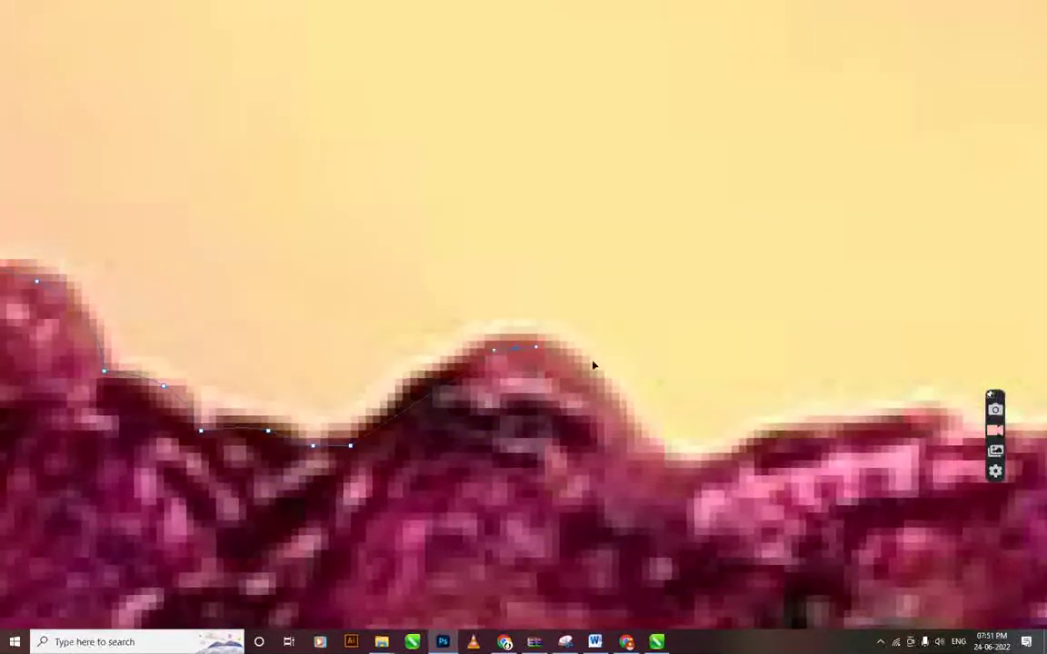
# - Add a row of anchors along the sleeve's top edge
pyautogui.click(664, 460)
pyautogui.click(717, 468)
pyautogui.click(813, 431)
pyautogui.click(845, 427)
pyautogui.click(883, 419)
pyautogui.click(923, 430)
pyautogui.hscroll(8, 930, 445)
pyautogui.scroll(-2, 931, 446)
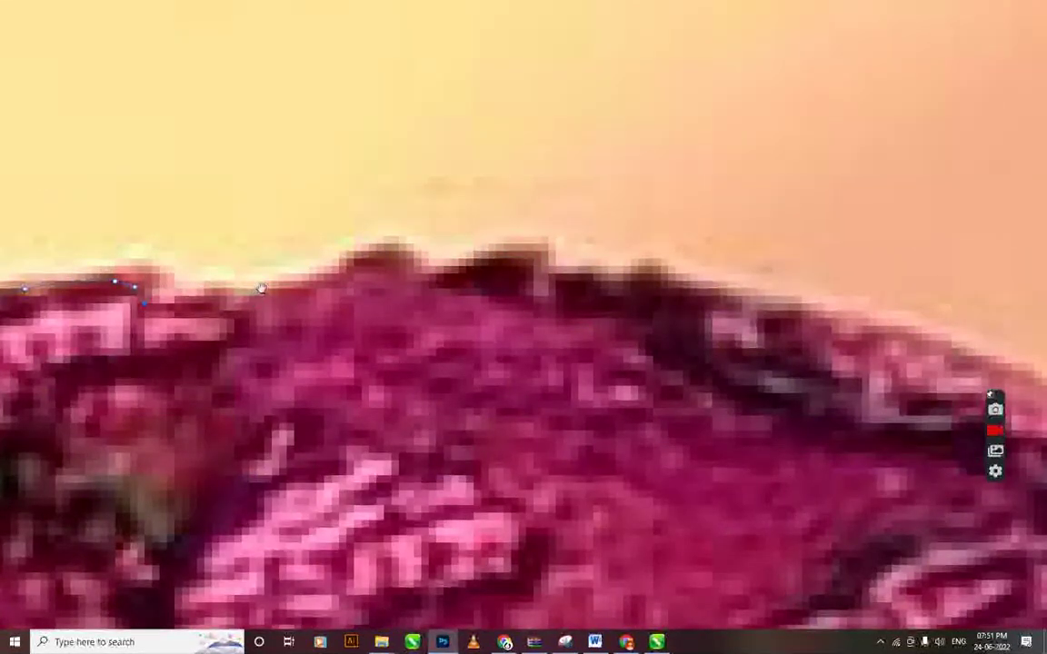
pyautogui.hscroll(1, 235, 298)
# - Continue anchors along and down the sloping sleeve edge
pyautogui.click(218, 289)
pyautogui.click(300, 273)
pyautogui.click(382, 251)
pyautogui.click(410, 263)
pyautogui.click(526, 251)
pyautogui.click(607, 273)
pyautogui.click(653, 278)
pyautogui.click(706, 289)
pyautogui.moveTo(769, 302); pyautogui.dragTo(400, 196)
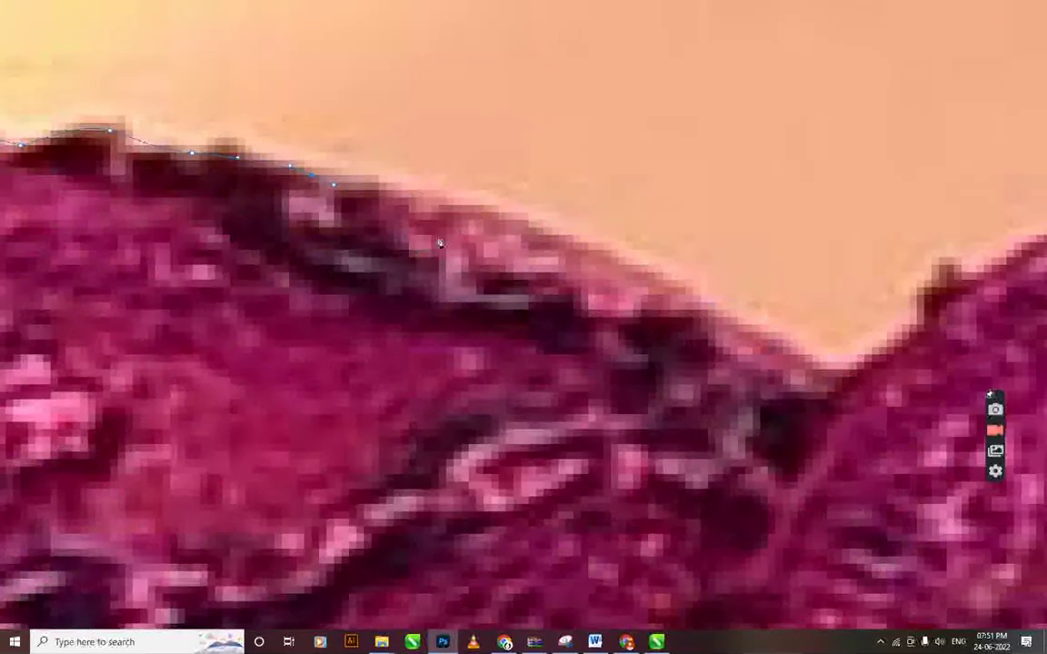
# - Trace the sleeve's dip and rising edge, then fit the whole photo on screen
pyautogui.click(758, 343)
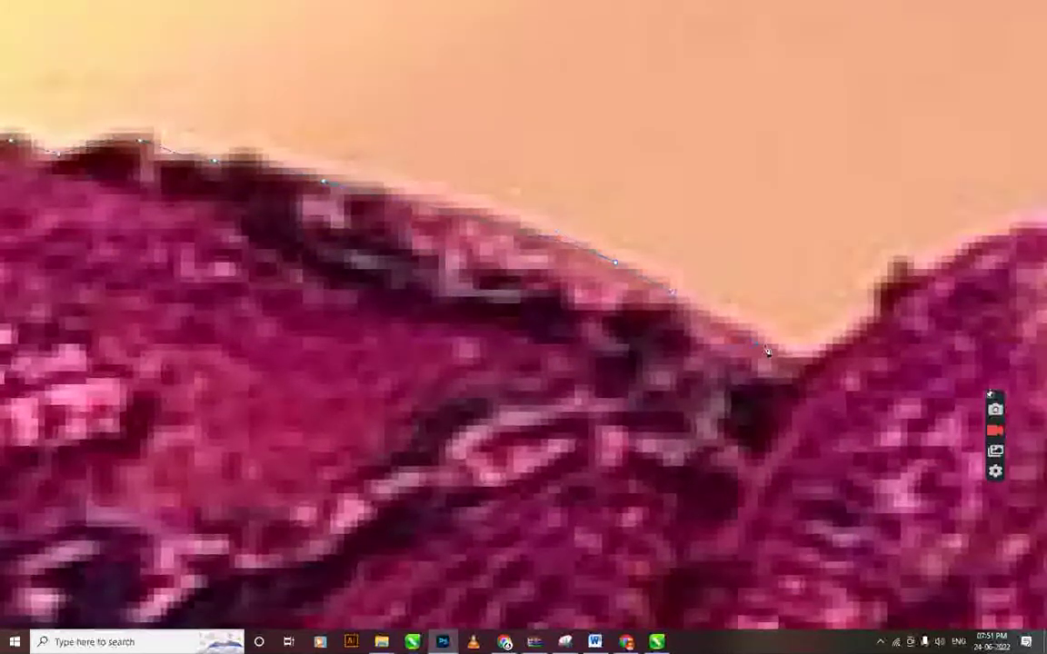
pyautogui.click(812, 364)
pyautogui.moveTo(827, 327); pyautogui.dragTo(419, 391)
pyautogui.click(462, 381)
pyautogui.click(486, 340)
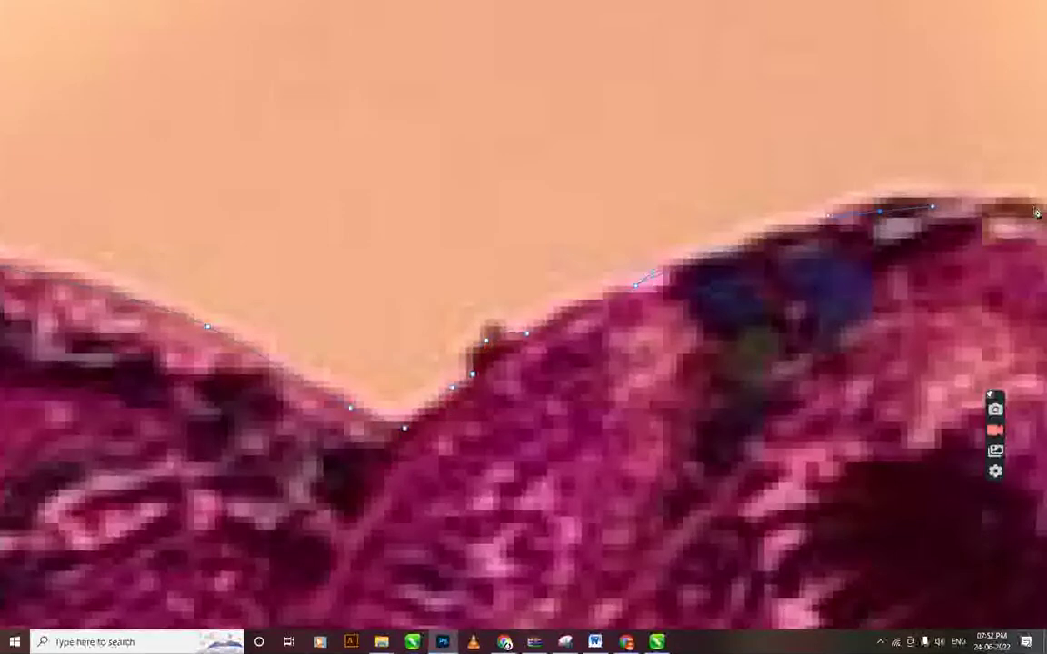
pyautogui.rightClick(714, 169)
pyautogui.click(740, 206)
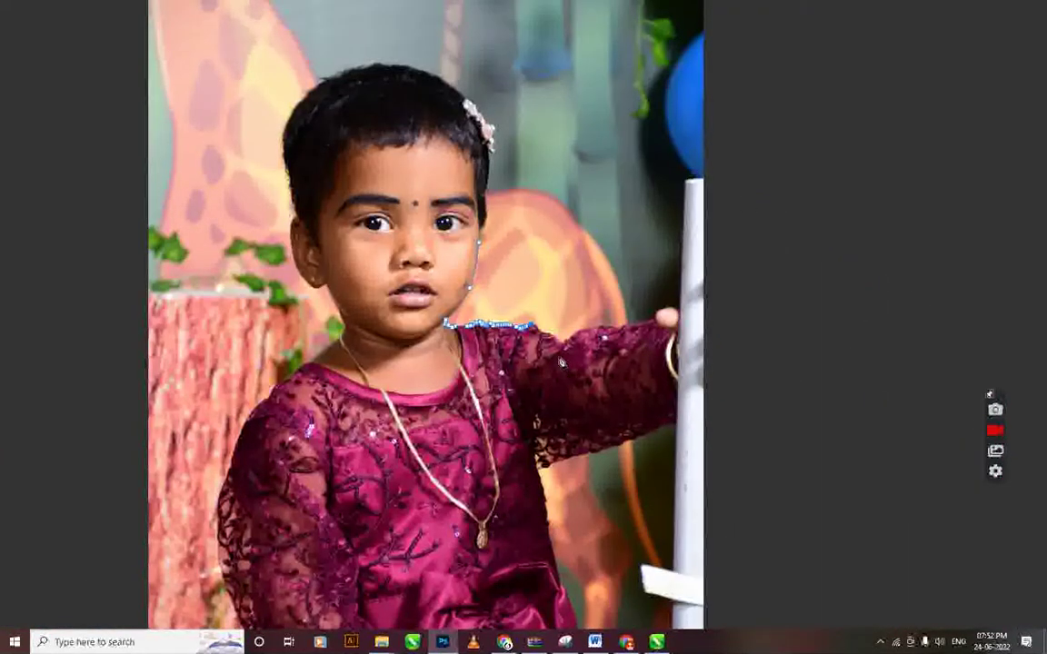
# - Zoom in and extend the outline along the dress edge onto the lace sleeve
pyautogui.scroll(2, 506, 327)
pyautogui.scroll(3, 506, 300)
pyautogui.scroll(3, 504, 273)
pyautogui.scroll(2, 504, 273)
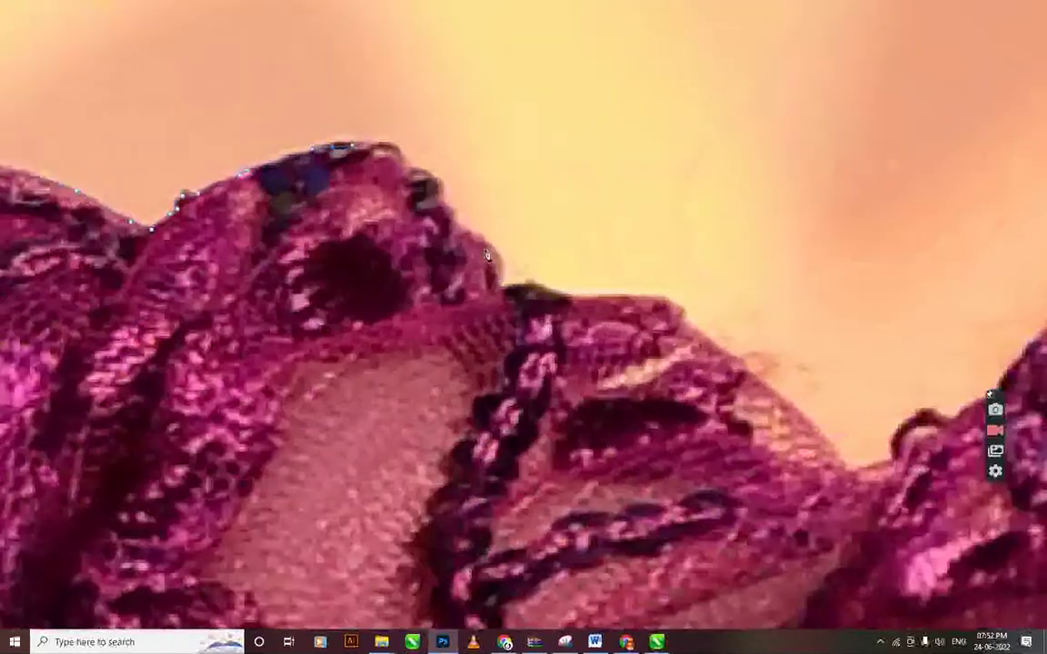
pyautogui.scroll(2, 436, 182)
pyautogui.moveTo(438, 169); pyautogui.dragTo(478, 212)
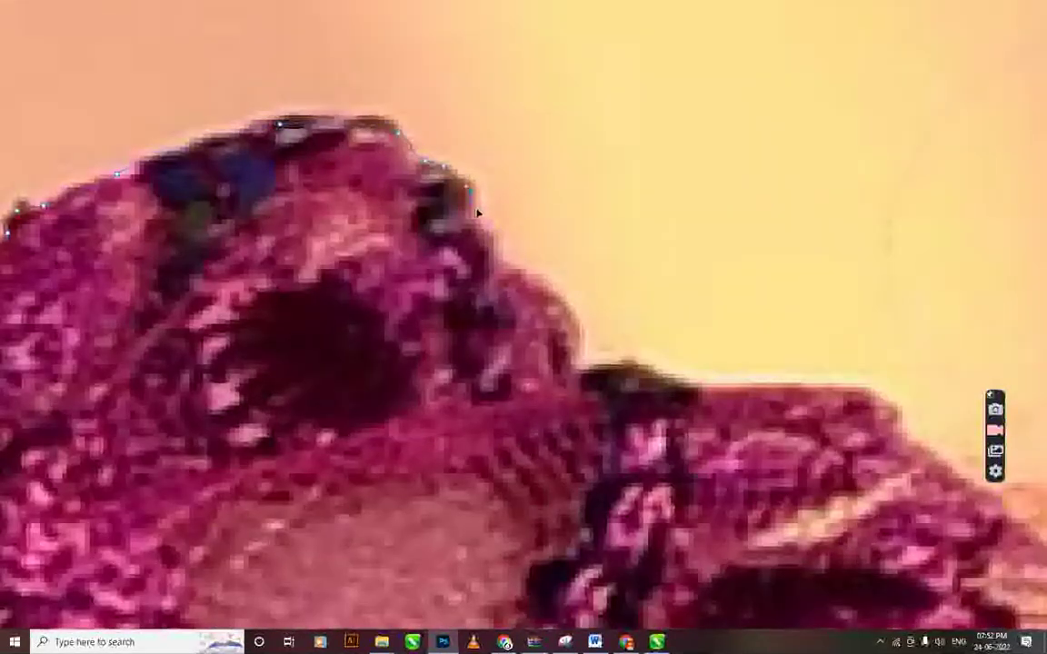
pyautogui.moveTo(500, 257)
pyautogui.mouseDown()
pyautogui.moveTo(521, 313)
pyautogui.moveTo(558, 341)
pyautogui.moveTo(677, 390)
pyautogui.moveTo(801, 396)
pyautogui.mouseUp()
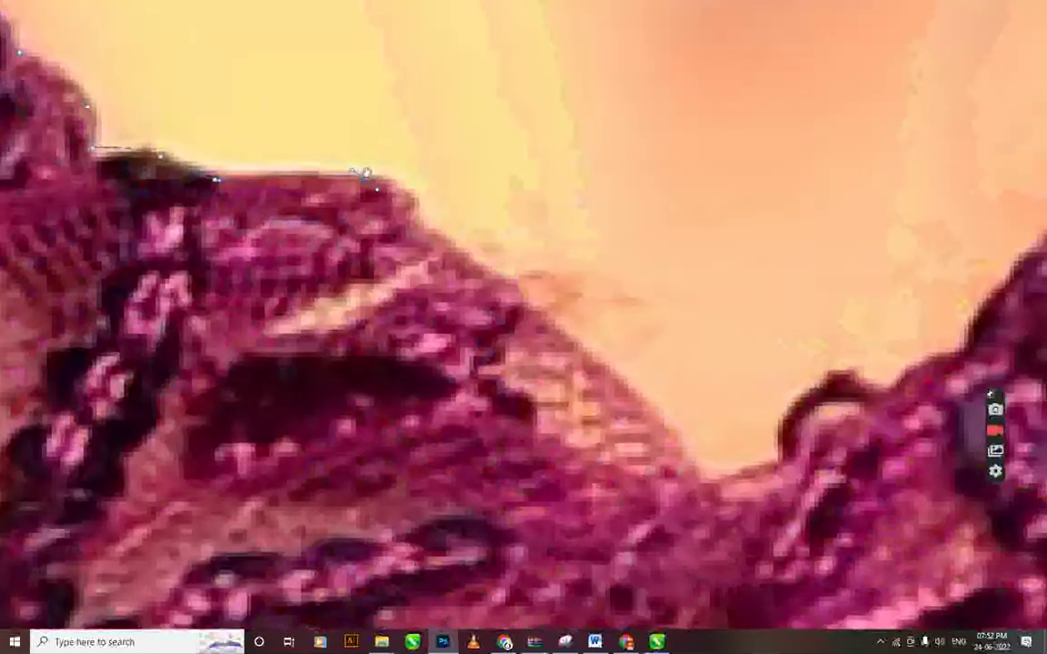
# - Trace down into the sleeve's dip, up the lace ridge and toward the hand
pyautogui.moveTo(330, 158)
pyautogui.mouseDown()
pyautogui.moveTo(416, 226)
pyautogui.moveTo(527, 289)
pyautogui.mouseUp()
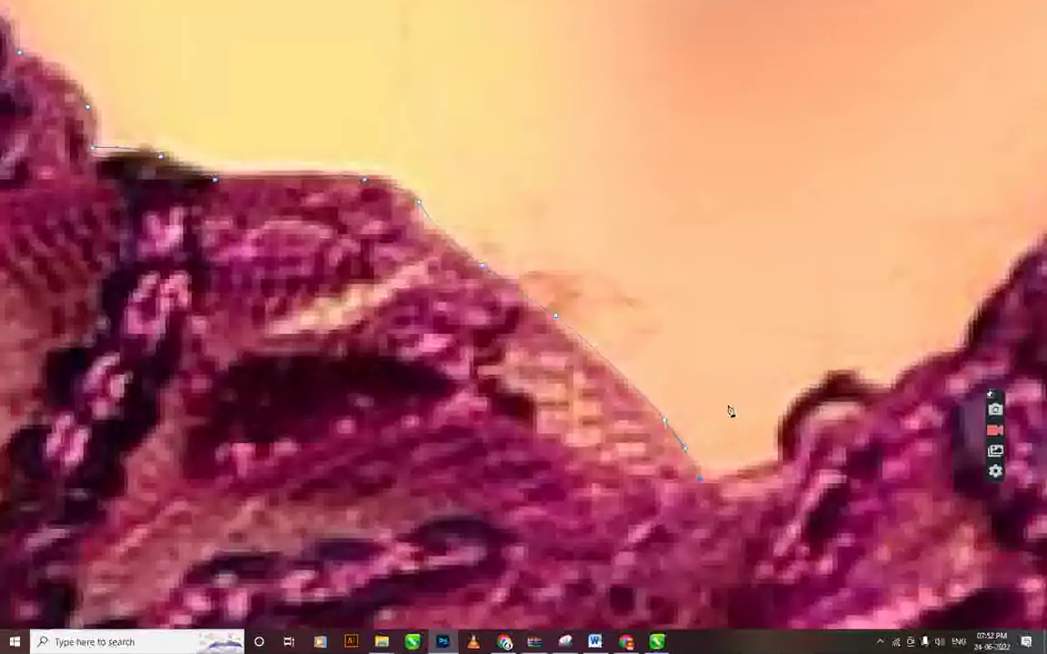
pyautogui.moveTo(670, 433)
pyautogui.mouseDown()
pyautogui.moveTo(761, 469)
pyautogui.moveTo(815, 405)
pyautogui.mouseUp()
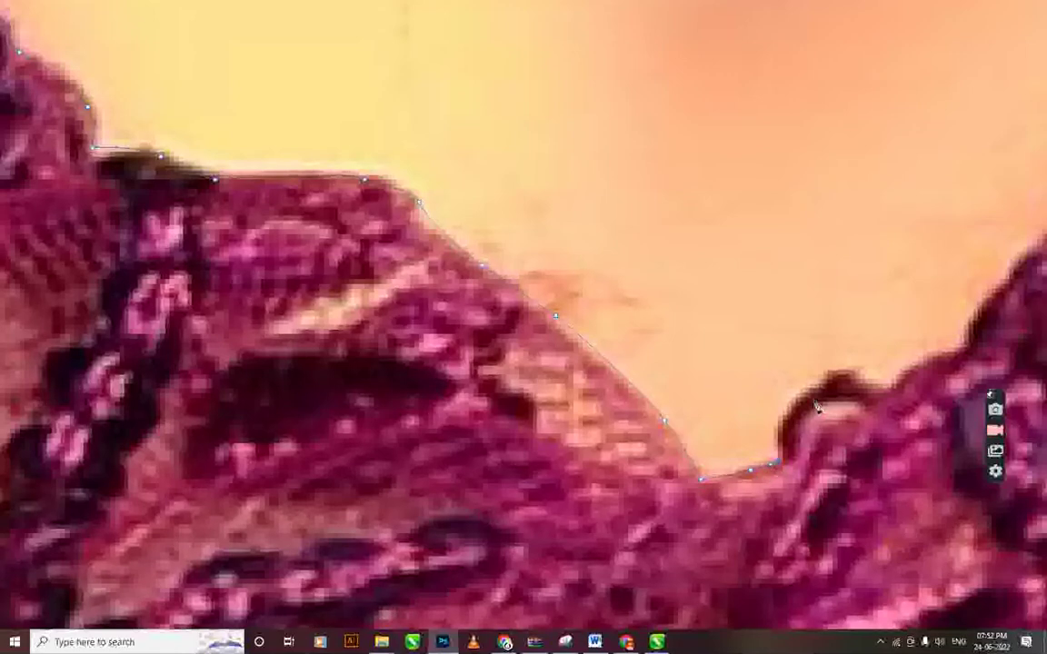
pyautogui.moveTo(929, 367); pyautogui.dragTo(963, 358)
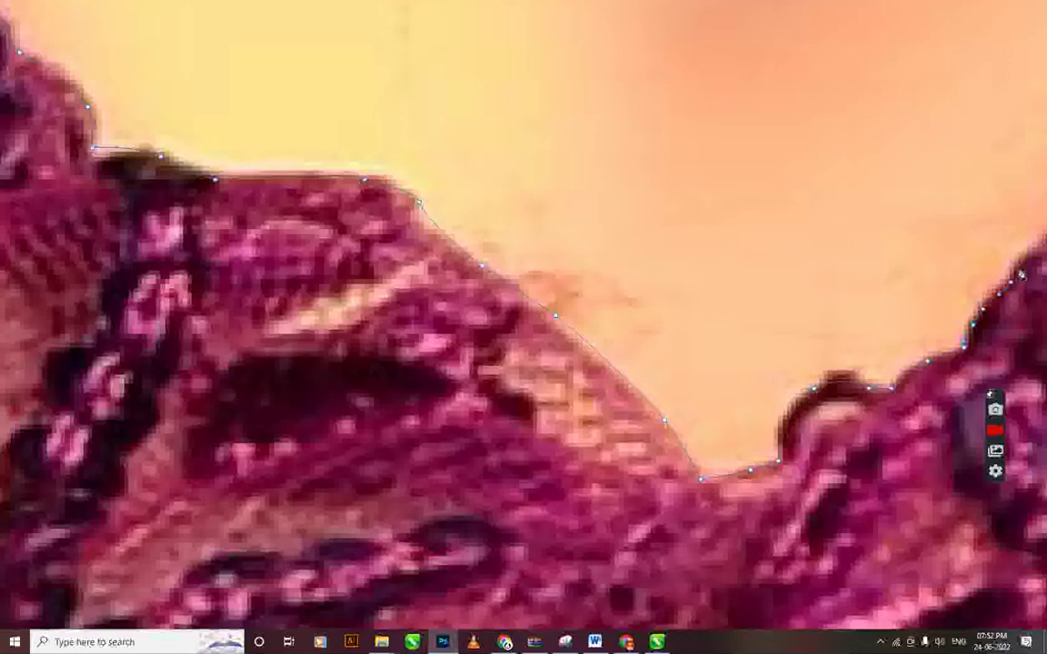
pyautogui.moveTo(1027, 250); pyautogui.dragTo(291, 341)
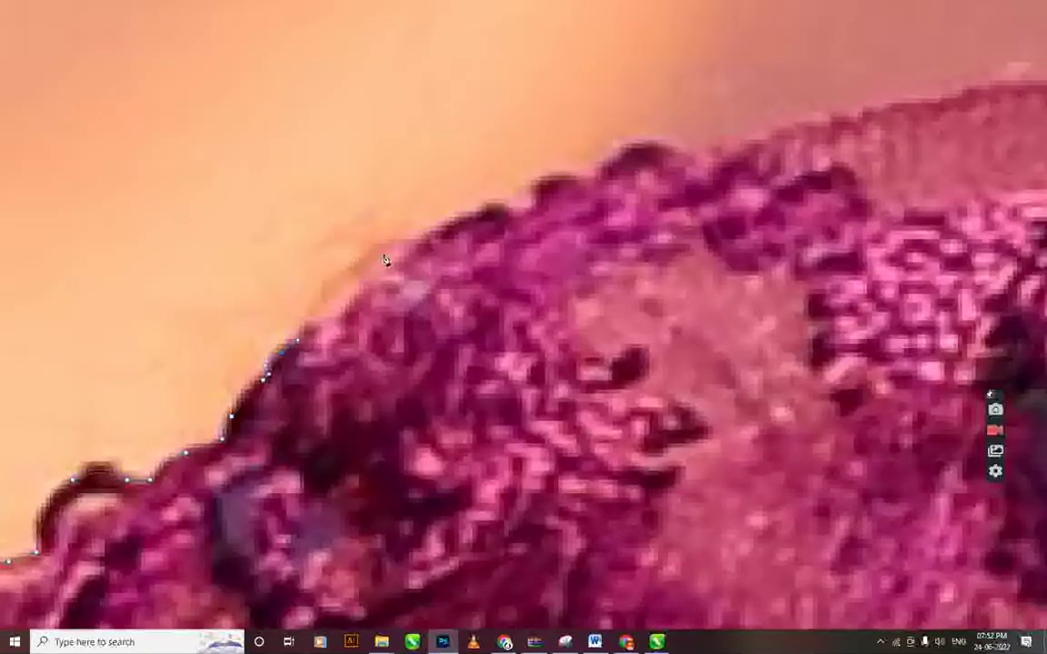
pyautogui.moveTo(384, 261); pyautogui.dragTo(679, 154)
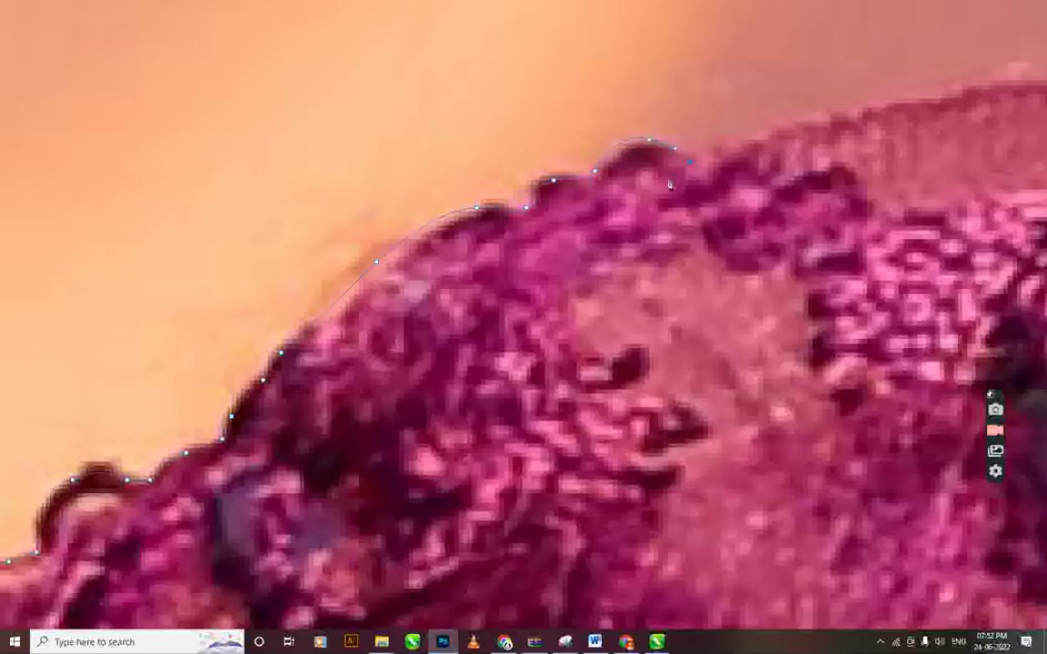
# - Extend the outline along the sleeve's top edge and check it zoomed out
pyautogui.moveTo(971, 84)
pyautogui.mouseDown()
pyautogui.moveTo(543, 251)
pyautogui.moveTo(610, 257)
pyautogui.mouseUp()
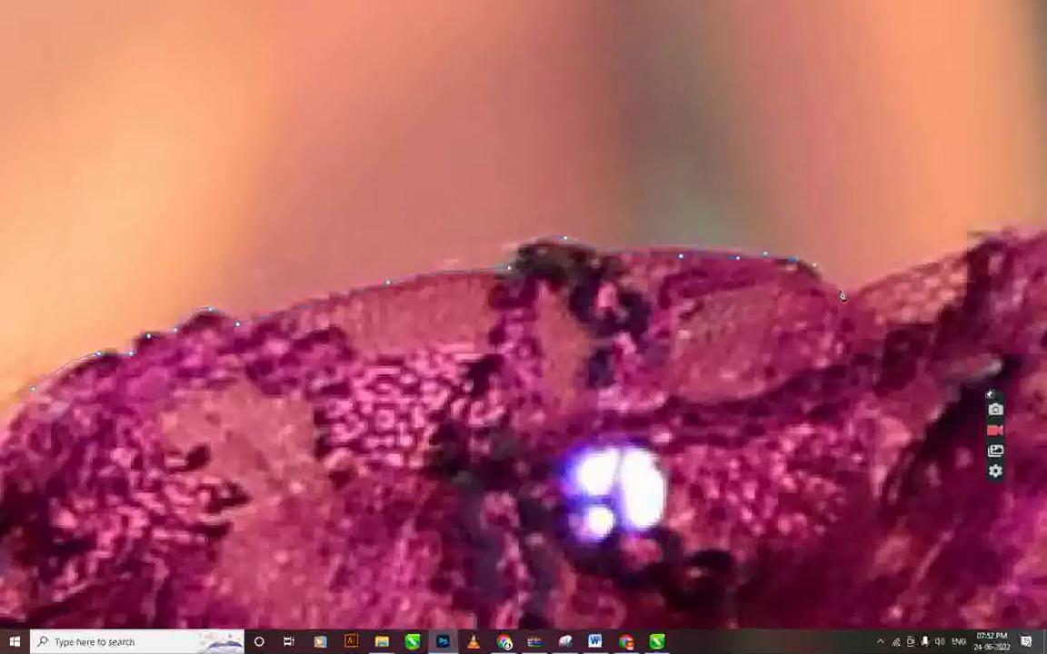
pyautogui.moveTo(880, 280)
pyautogui.mouseDown()
pyautogui.moveTo(164, 253)
pyautogui.moveTo(65, 293)
pyautogui.mouseUp()
pyautogui.moveTo(234, 243); pyautogui.dragTo(551, 209)
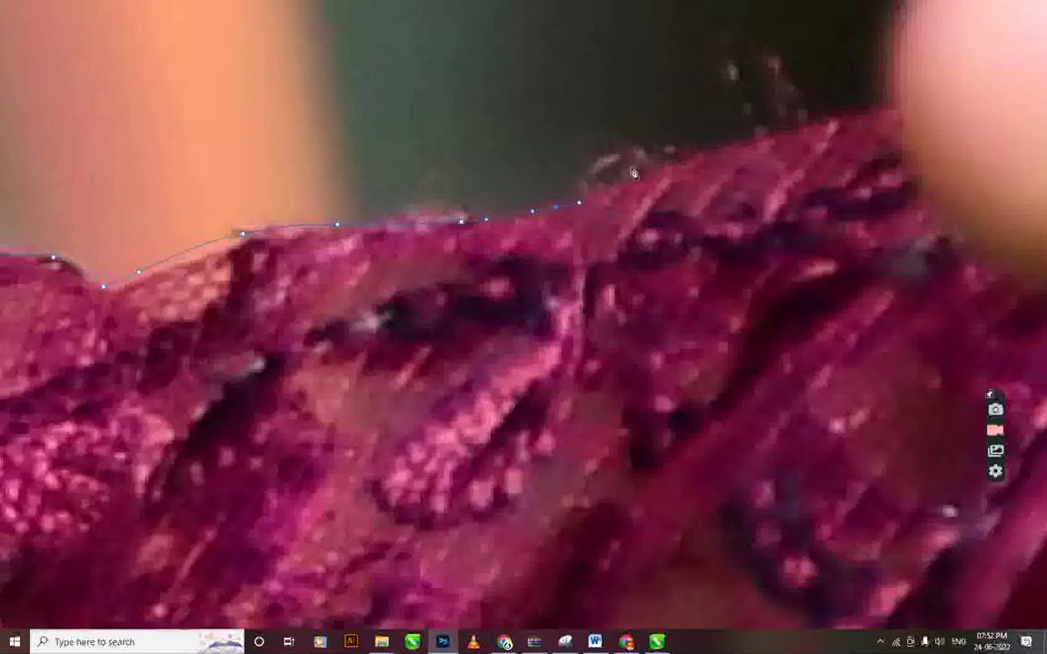
pyautogui.hotkey('ctrl', '-')
pyautogui.hotkey('ctrl', '-')
pyautogui.hotkey('ctrl', '+')
# - Trace up to the finger, then redo the curve over the fingertip
pyautogui.moveTo(571, 302); pyautogui.dragTo(711, 202)
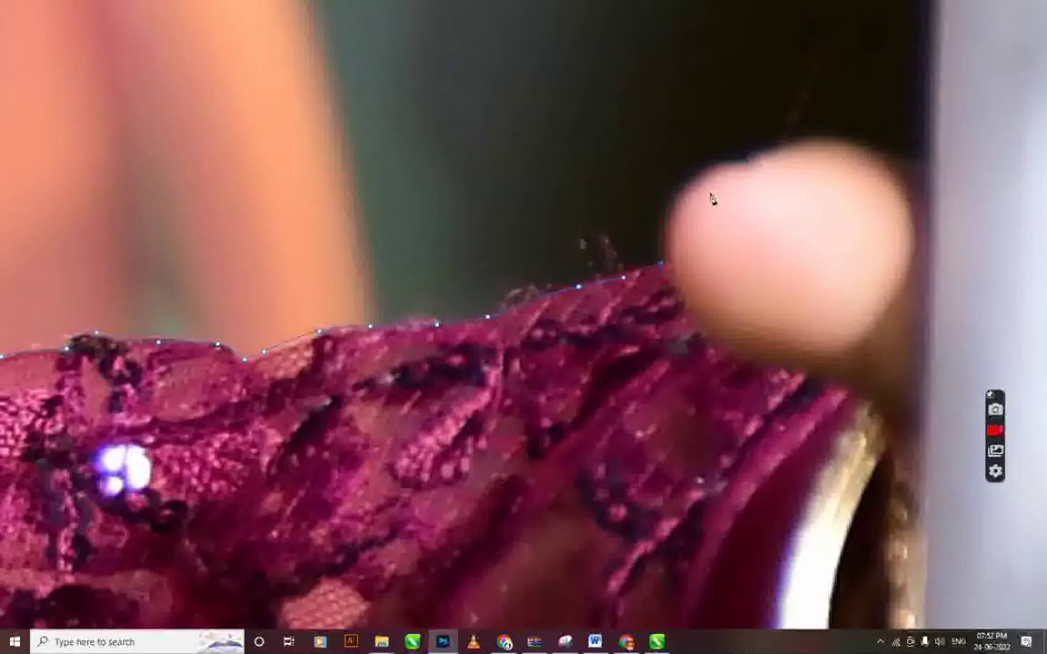
pyautogui.moveTo(759, 162)
pyautogui.mouseDown()
pyautogui.moveTo(844, 168)
pyautogui.moveTo(861, 144)
pyautogui.mouseUp()
pyautogui.press('BackSpace')
pyautogui.press('BackSpace')
pyautogui.press('BackSpace')
pyautogui.press('BackSpace')
pyautogui.press('BackSpace')
pyautogui.moveTo(731, 171); pyautogui.dragTo(951, 200)
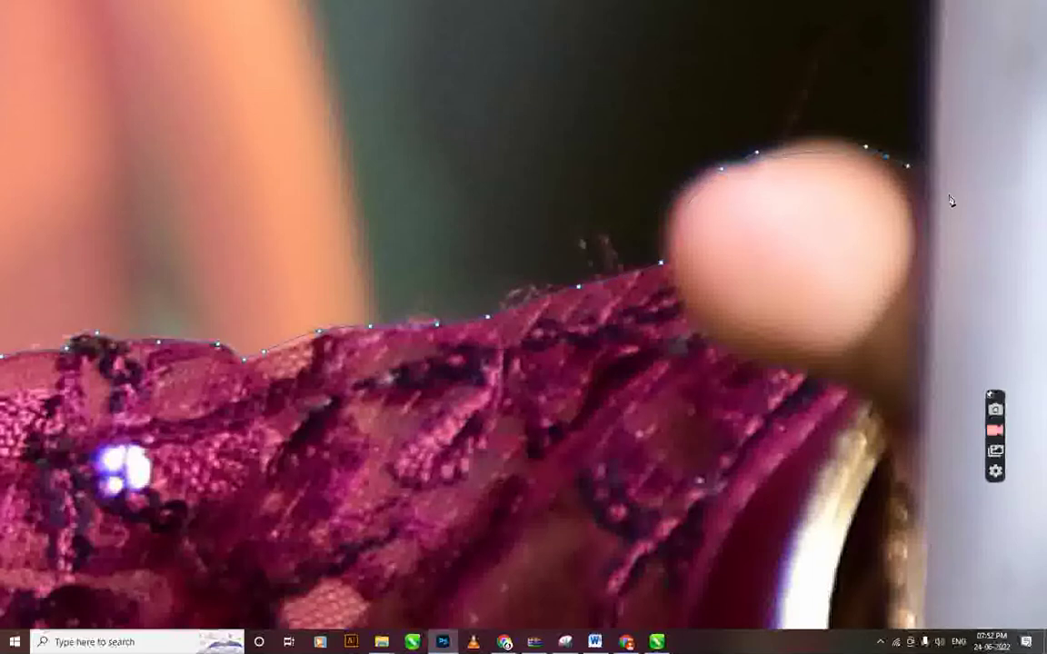
pyautogui.scroll(-2, 785, 248)
pyautogui.scroll(-2, 818, 250)
pyautogui.scroll(-2, 863, 250)
pyautogui.scroll(-1, 889, 251)
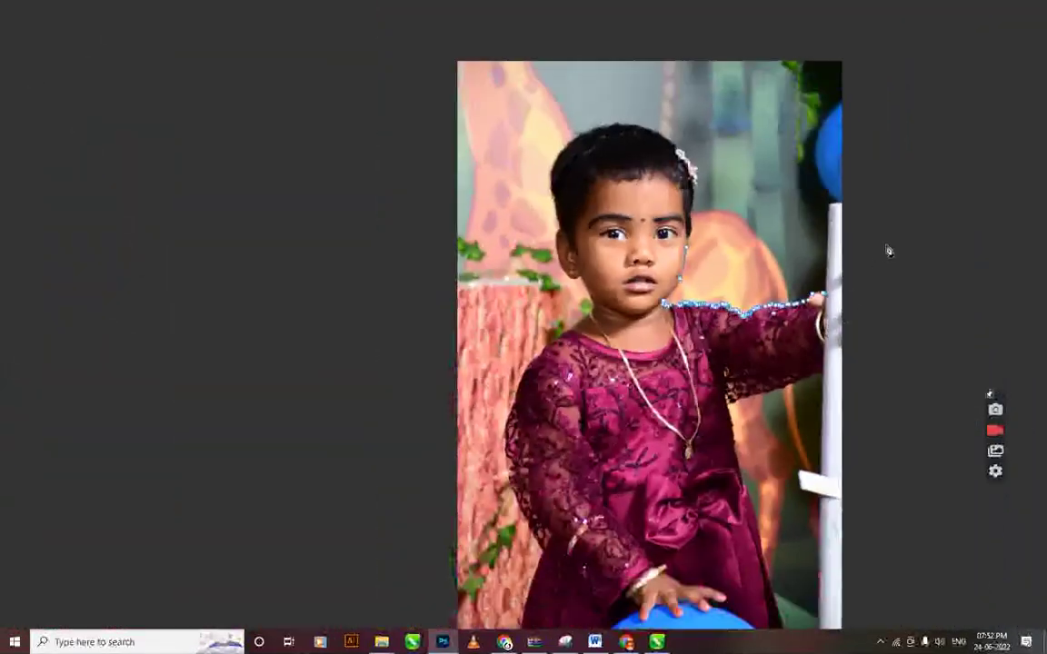
pyautogui.scroll(2, 889, 251)
pyautogui.scroll(2, 889, 248)
pyautogui.scroll(1, 889, 246)
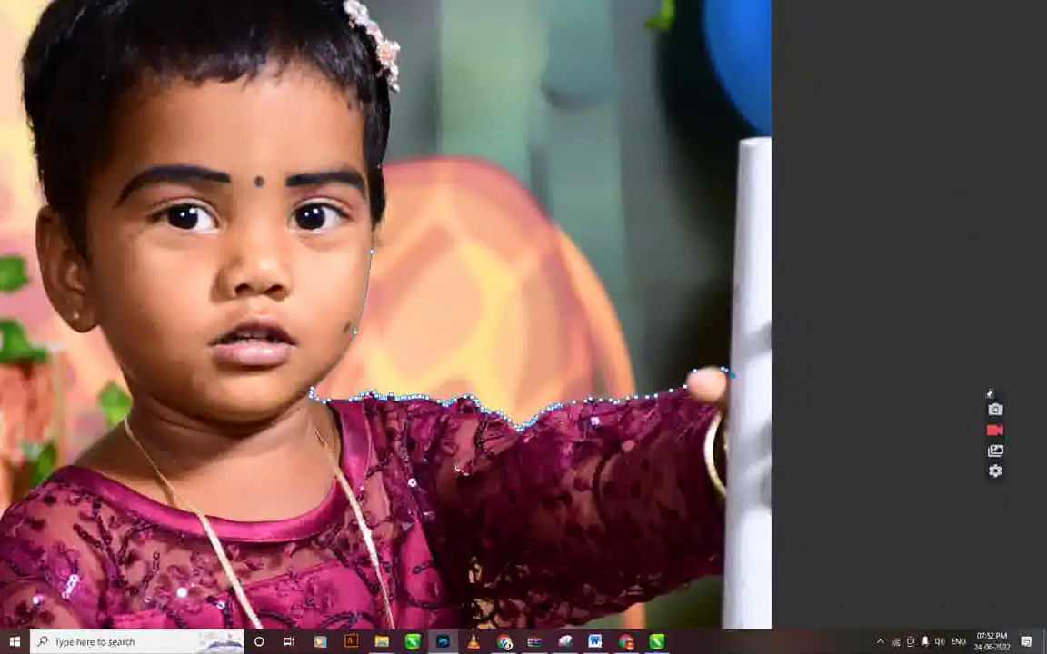
pyautogui.scroll(2, 457, 468)
pyautogui.scroll(1, 459, 363)
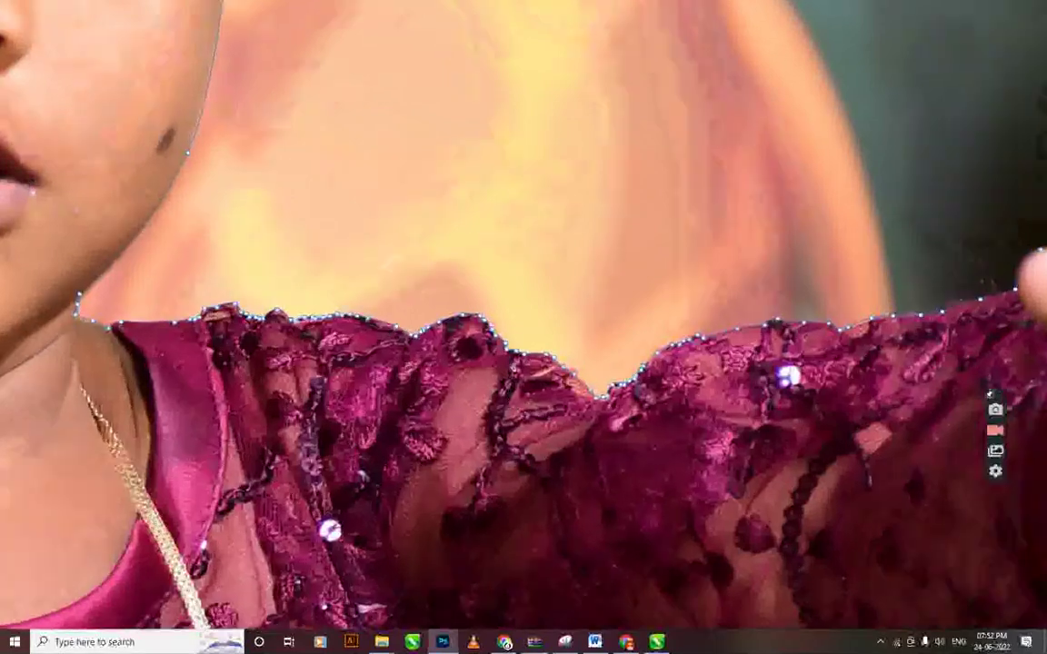
pyautogui.scroll(2, 459, 364)
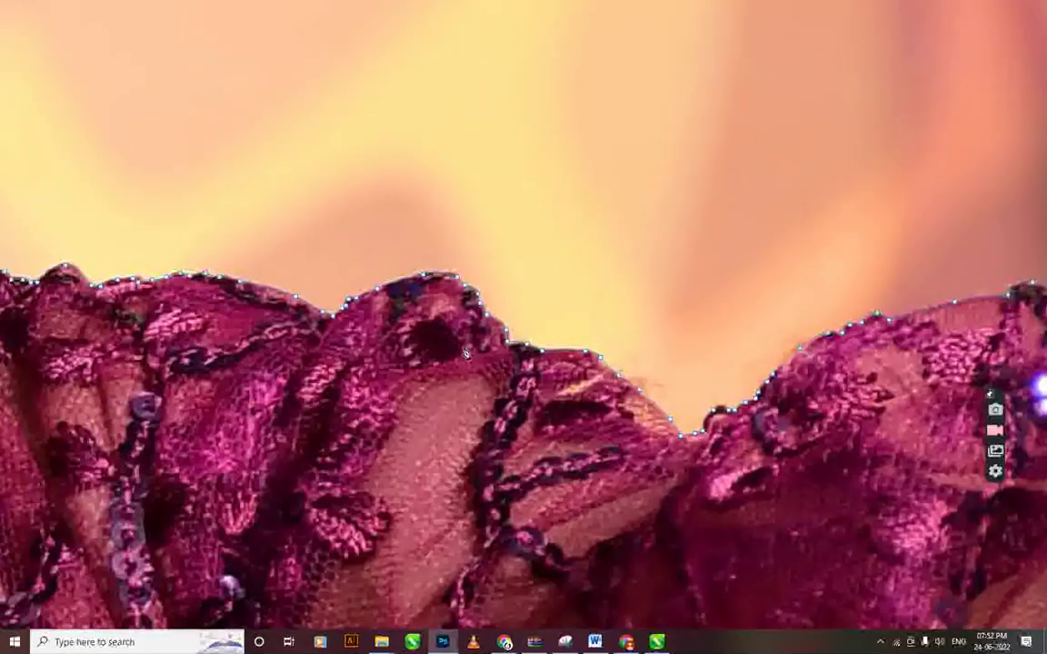
pyautogui.scroll(-1, 464, 353)
pyautogui.scroll(-1, 465, 353)
pyautogui.scroll(-1, 464, 353)
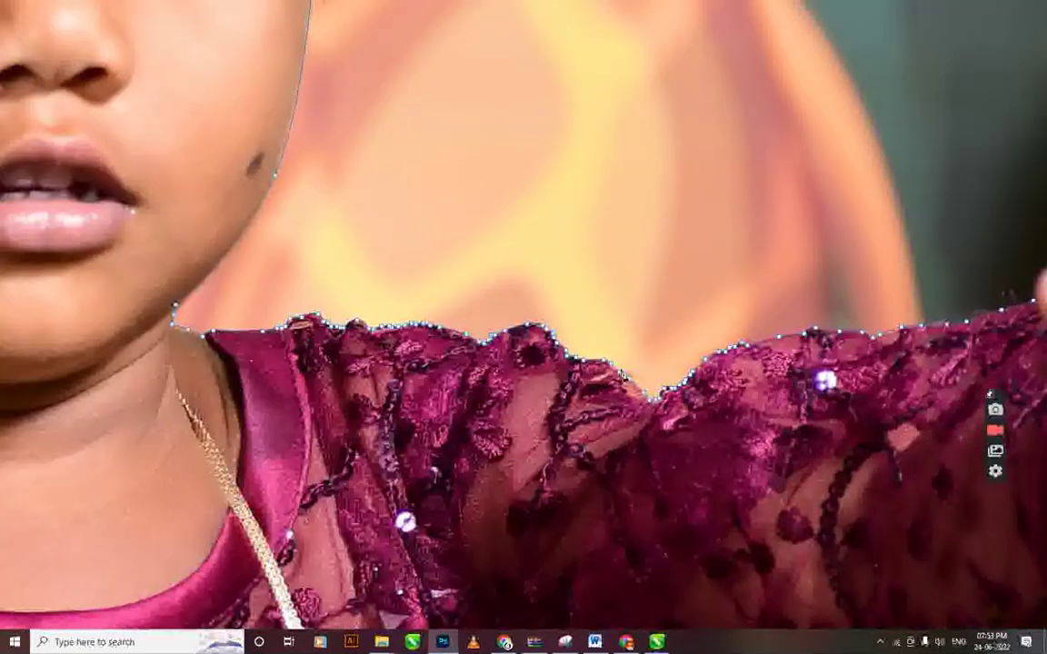
pyautogui.scroll(-1, 622, 375)
pyautogui.scroll(-1, 623, 375)
pyautogui.scroll(1, 622, 374)
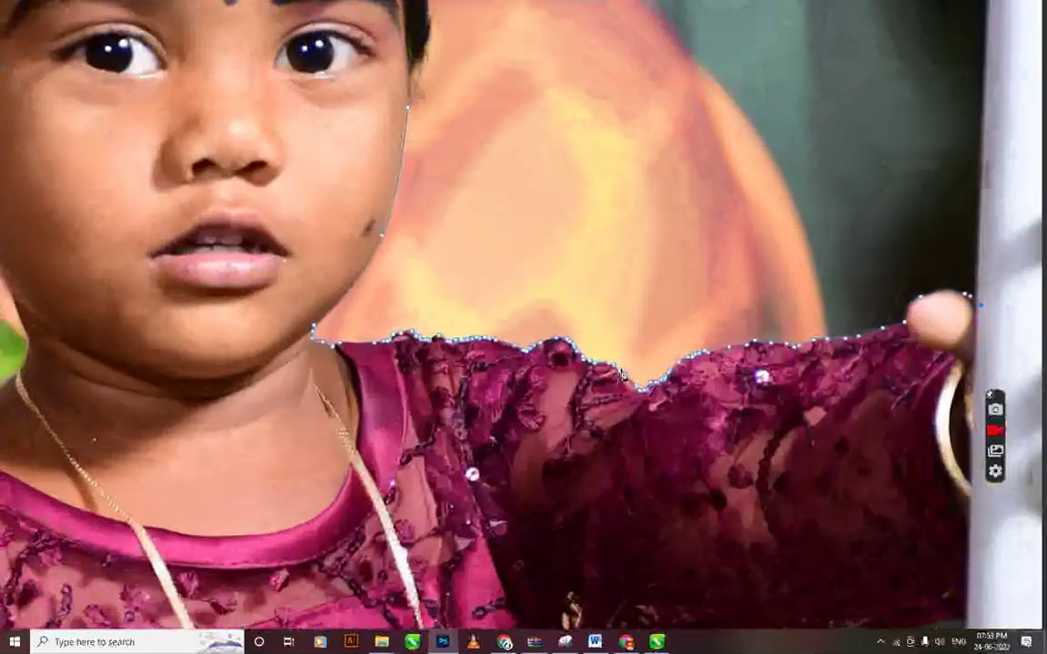
pyautogui.scroll(1, 623, 374)
pyautogui.scroll(1, 623, 375)
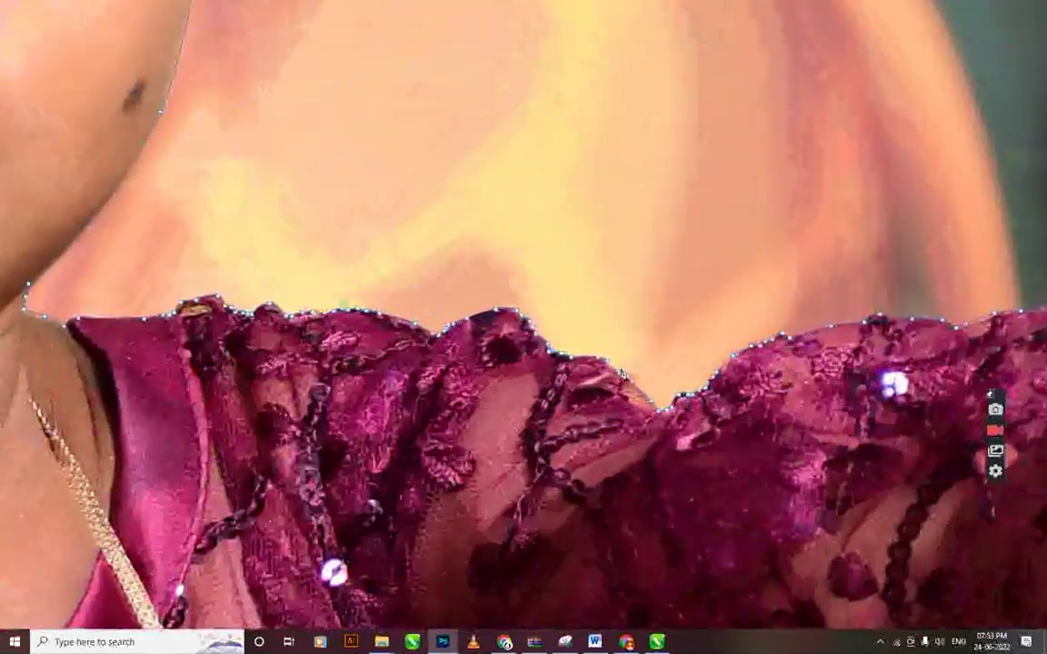
pyautogui.scroll(1, 623, 374)
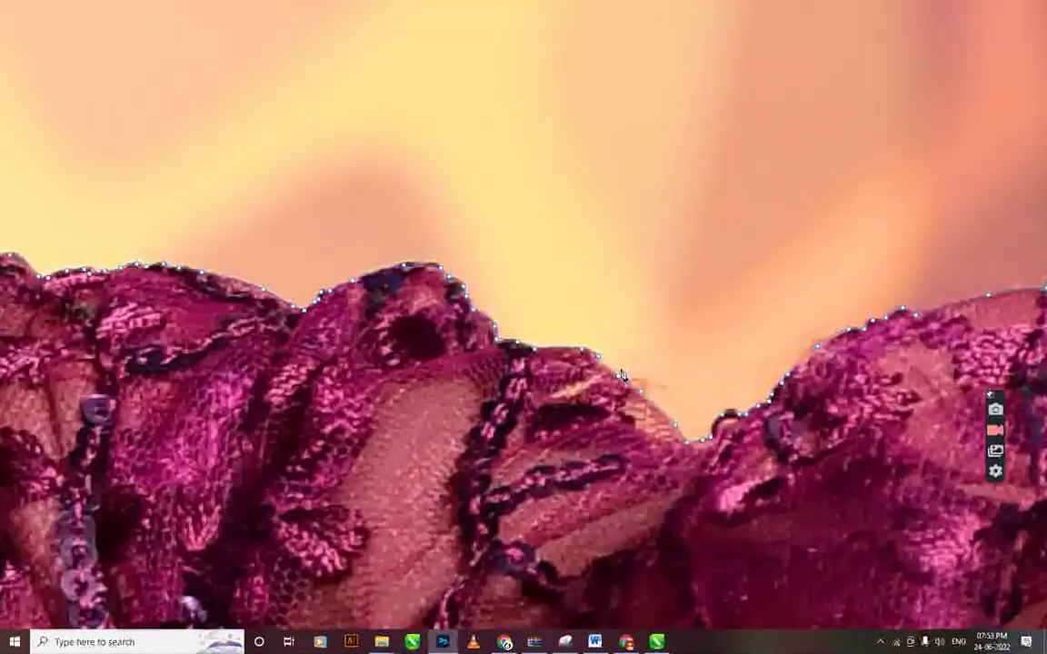
pyautogui.scroll(1, 623, 375)
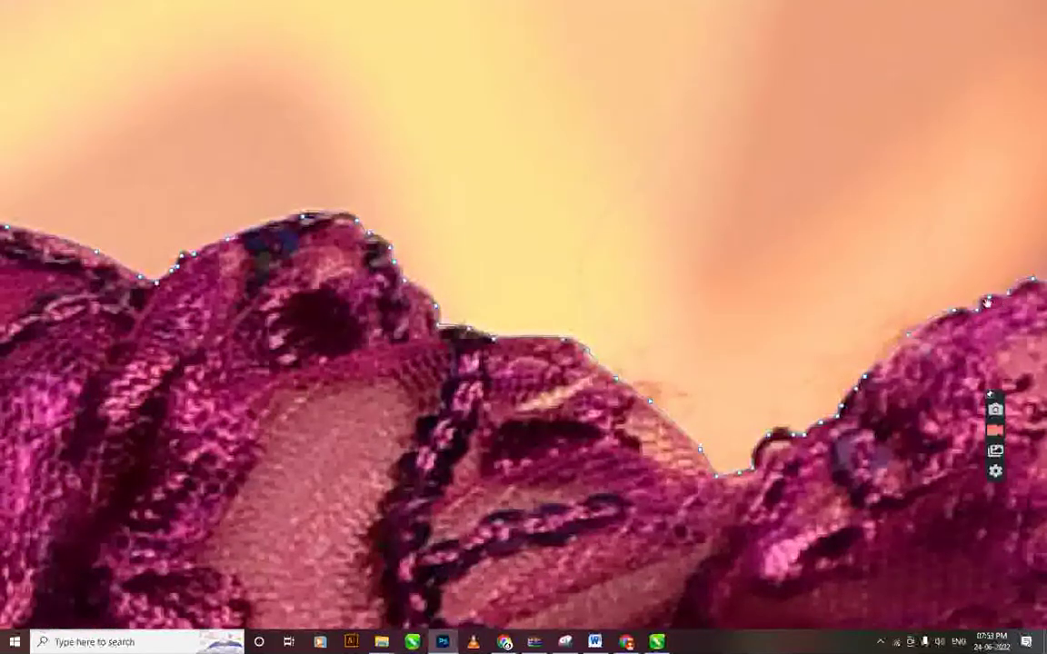
pyautogui.scroll(1, 392, 281)
pyautogui.scroll(-1, 813, 368)
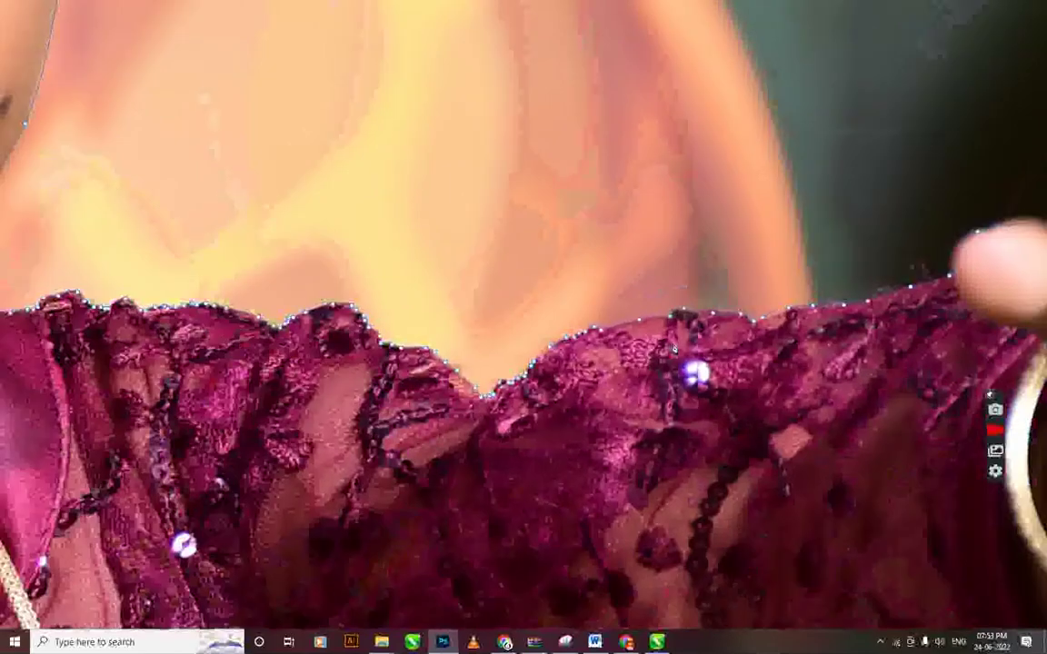
pyautogui.scroll(-1, 791, 382)
pyautogui.scroll(-1, 763, 396)
pyautogui.scroll(-1, 732, 414)
pyautogui.scroll(-1, 732, 414)
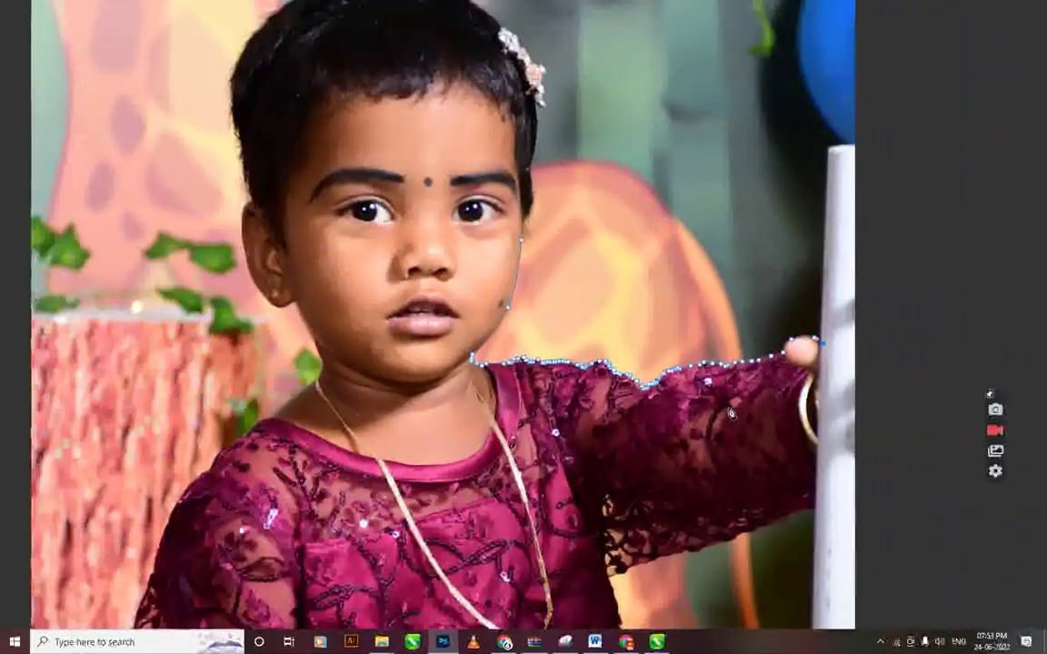